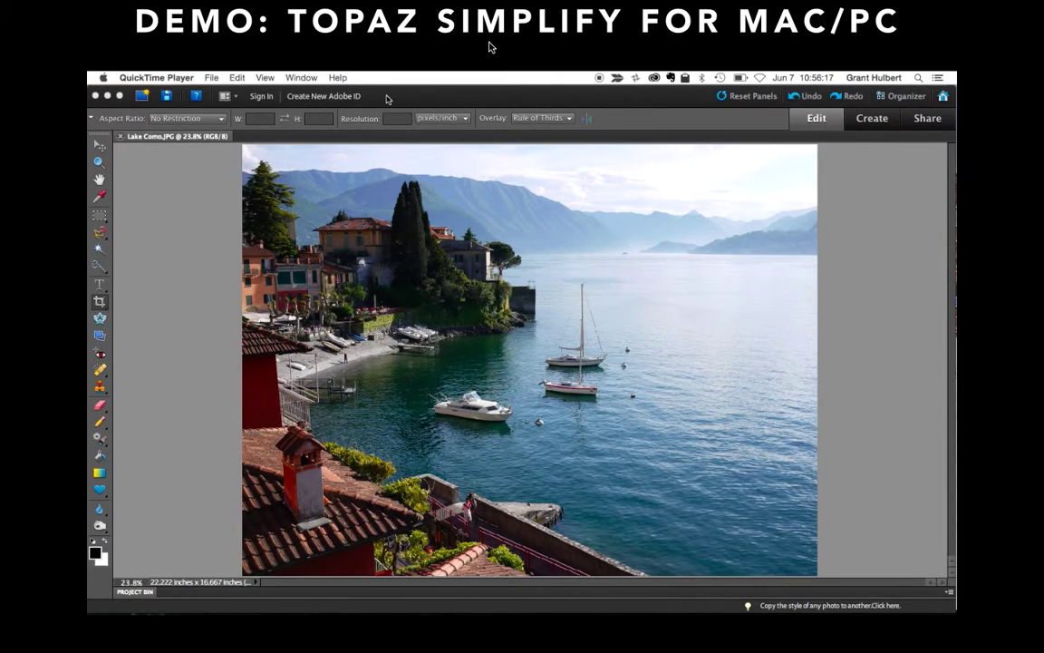
Open the Lake Como photo in the Topaz Simplify 4 filter and select the BuzSim effects collection.
left_click(349, 88)
left_click(486, 77)
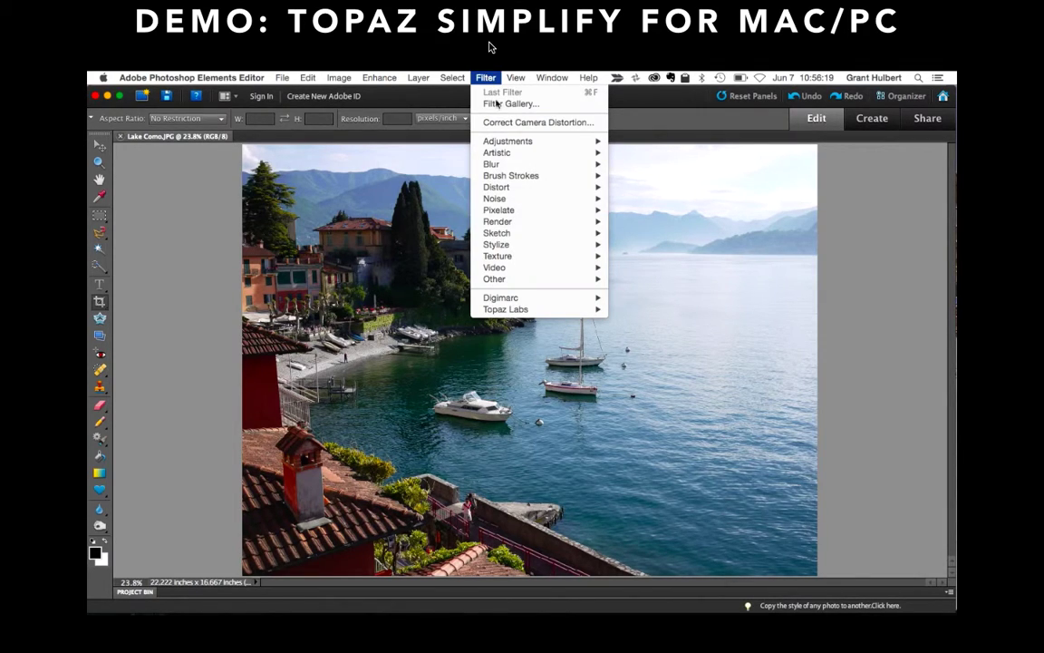
mouse_move(569, 312)
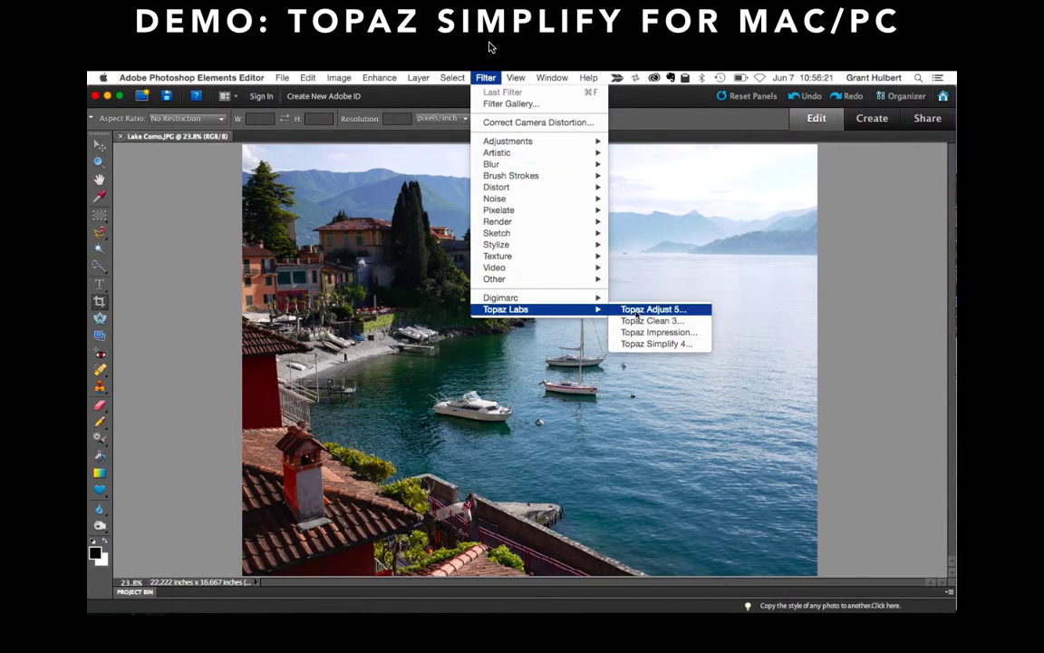
left_click(642, 344)
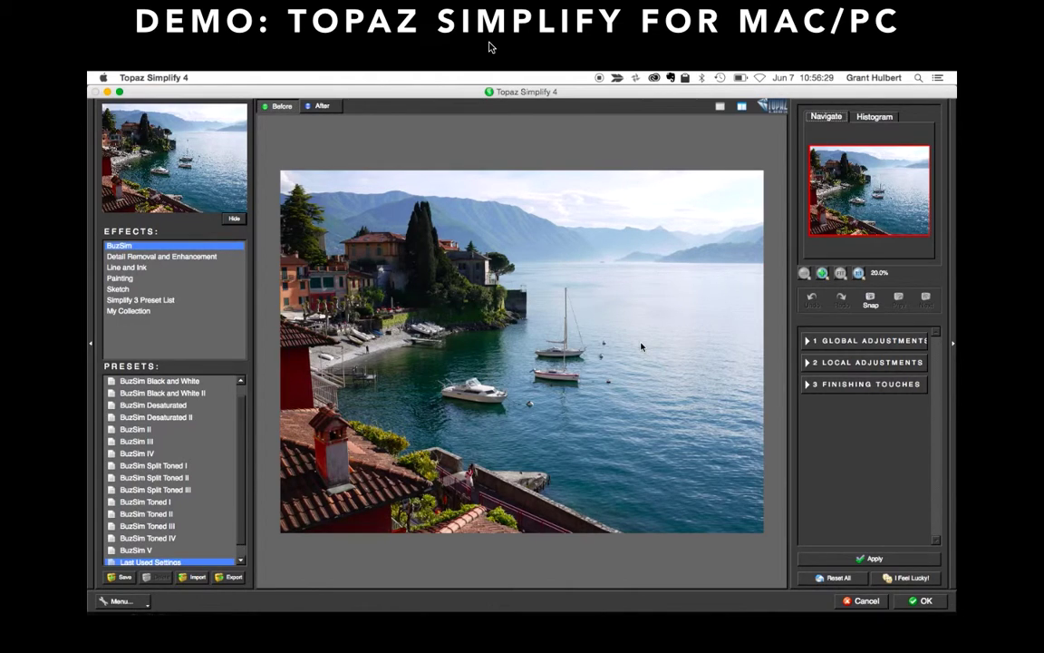
left_click(133, 246)
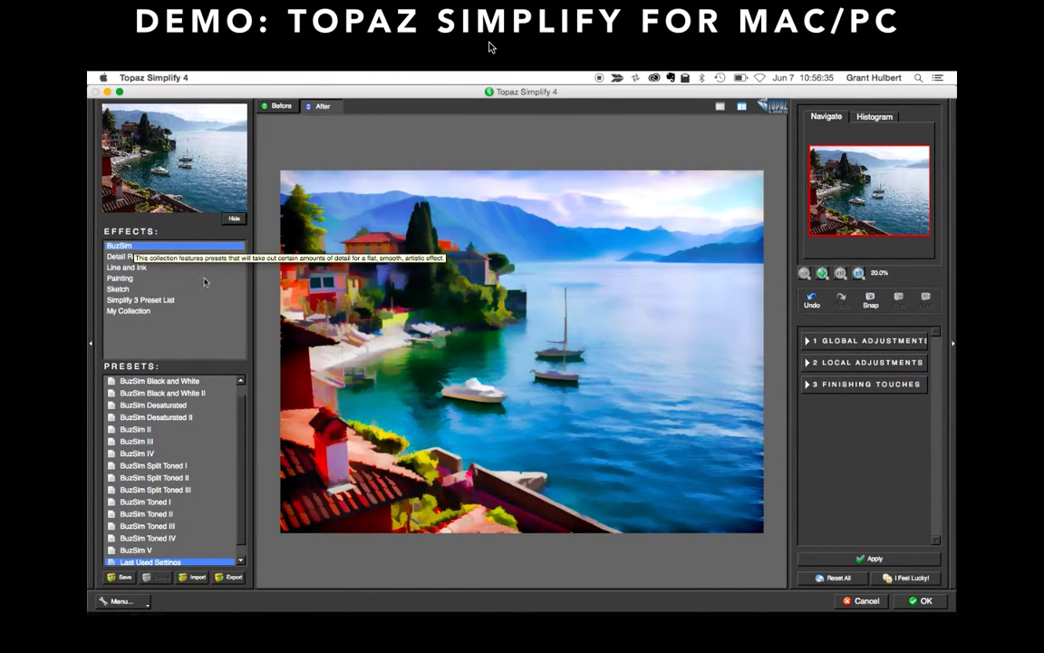
left_click_drag(571, 353, 584, 359)
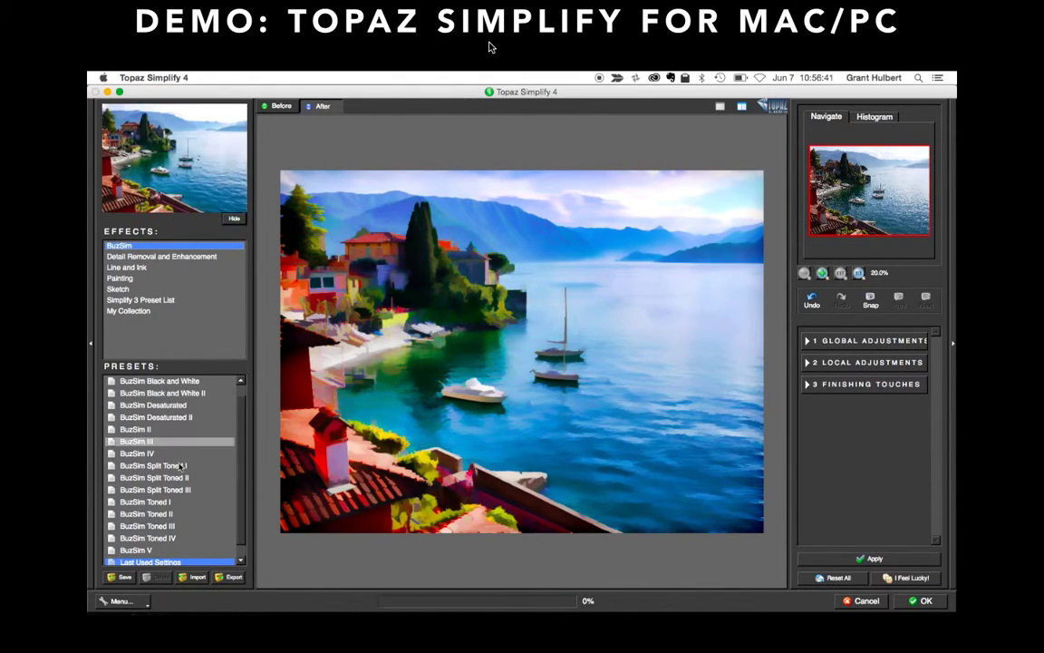
Try the BuzSim Toned III preset and the BuzSim V preset on the Lake Como photo.
left_click(169, 525)
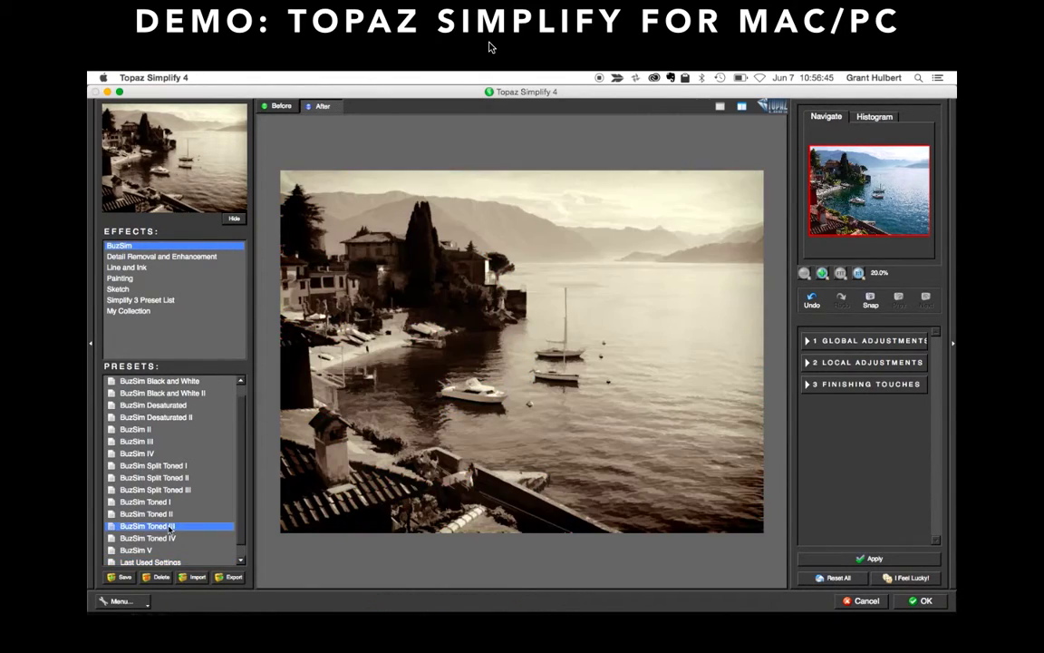
scroll(169, 527, "down", 1)
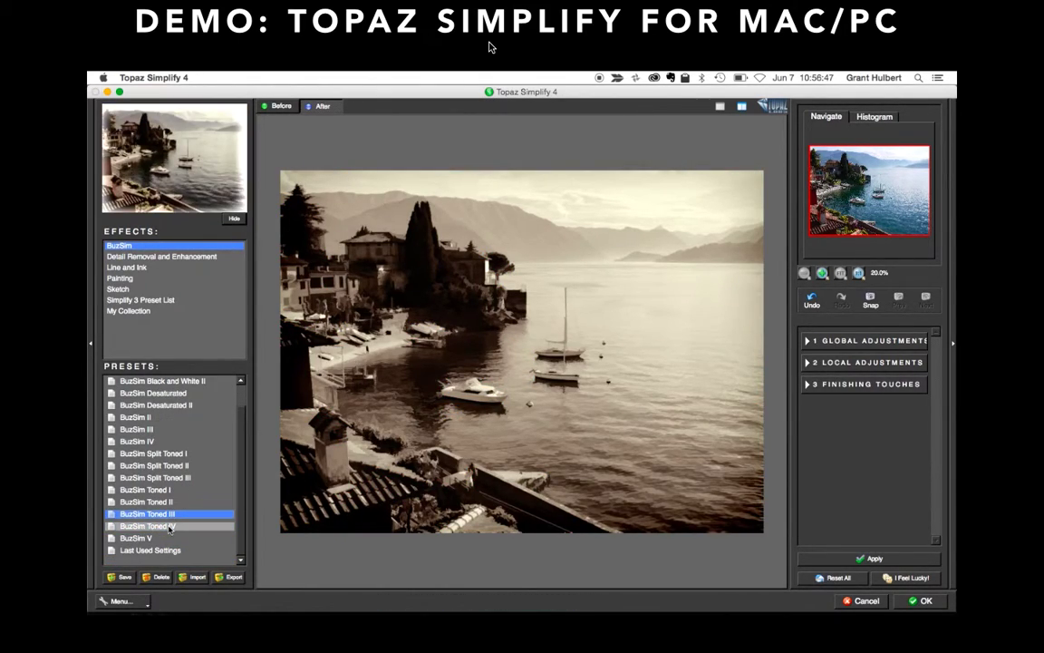
left_click(155, 538)
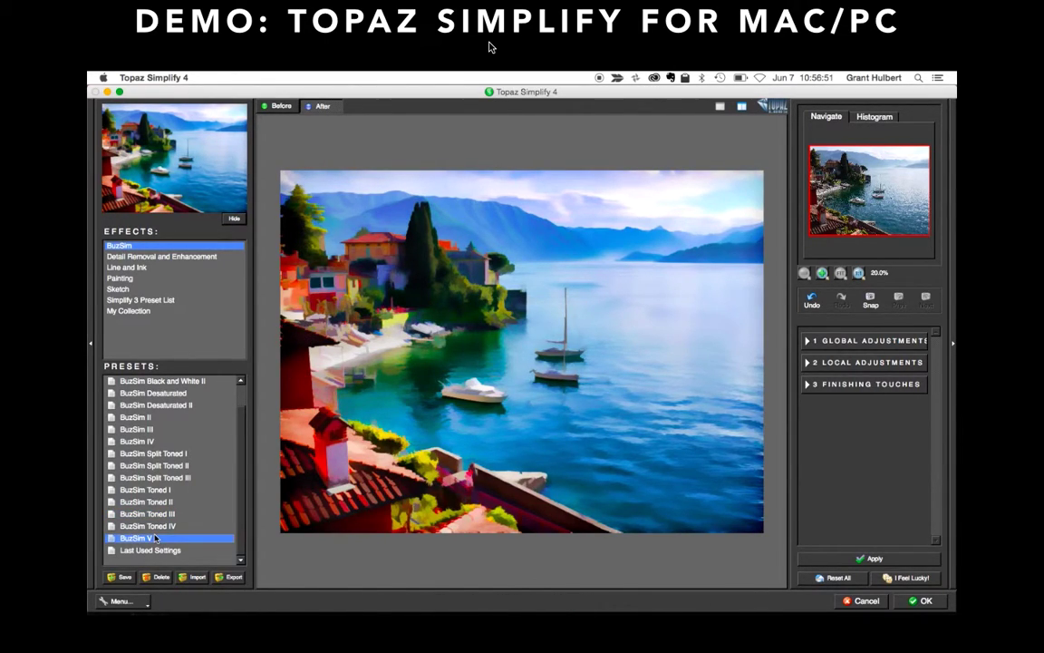
Try the BuzSim III and BuzSim IV presets, comparing them with the original photo, and quit Topaz Simplify 4.
left_click(150, 441)
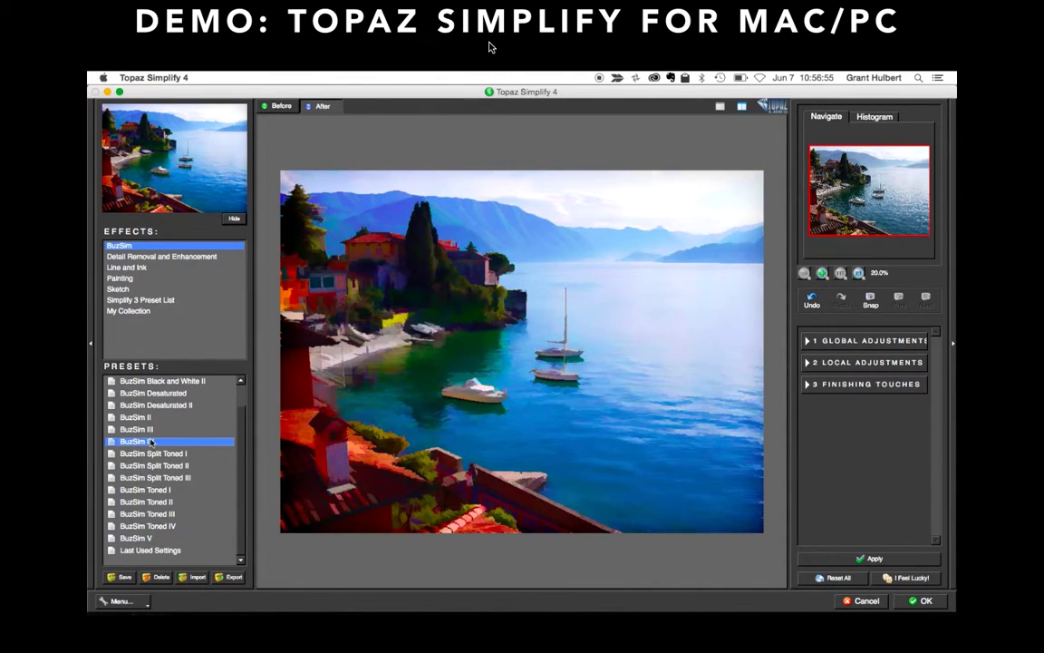
left_click(152, 430)
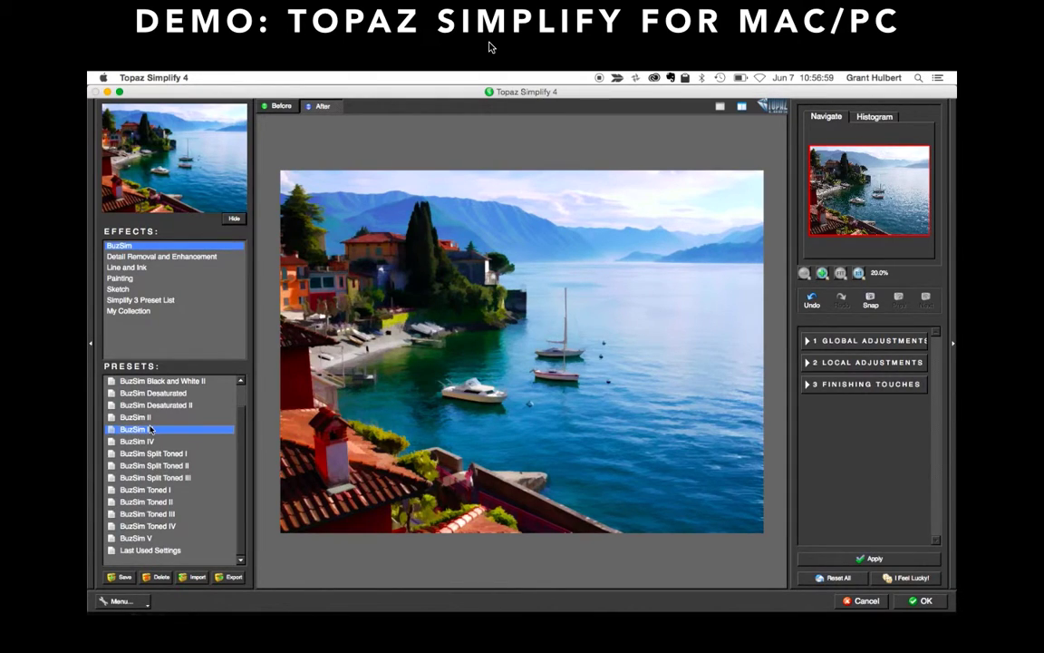
left_click(528, 405)
left_click(169, 442)
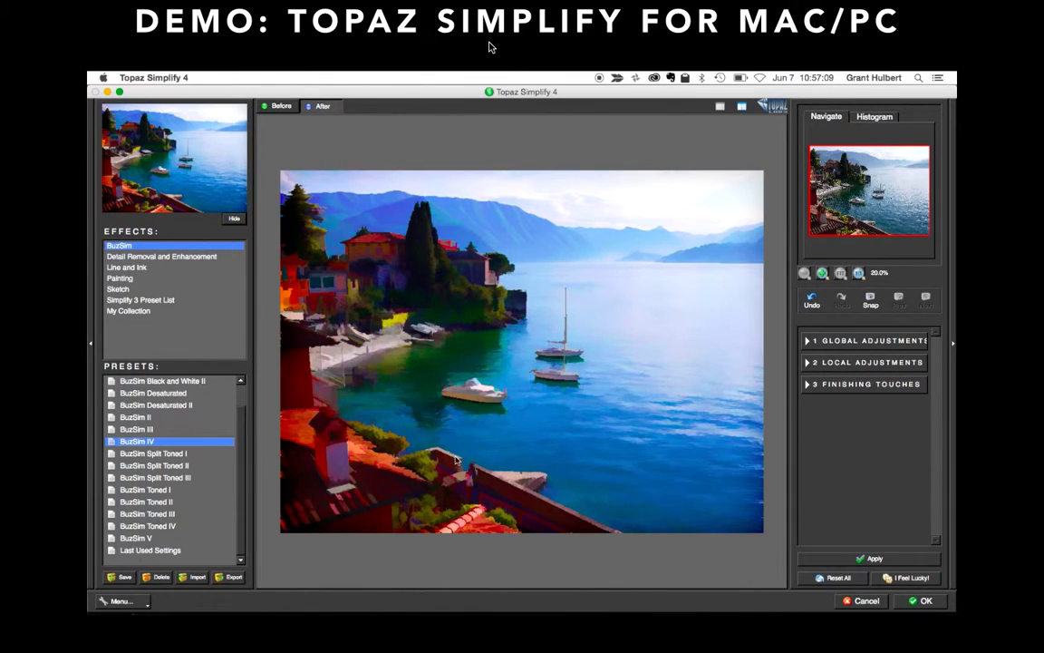
left_click(529, 406)
left_click(154, 77)
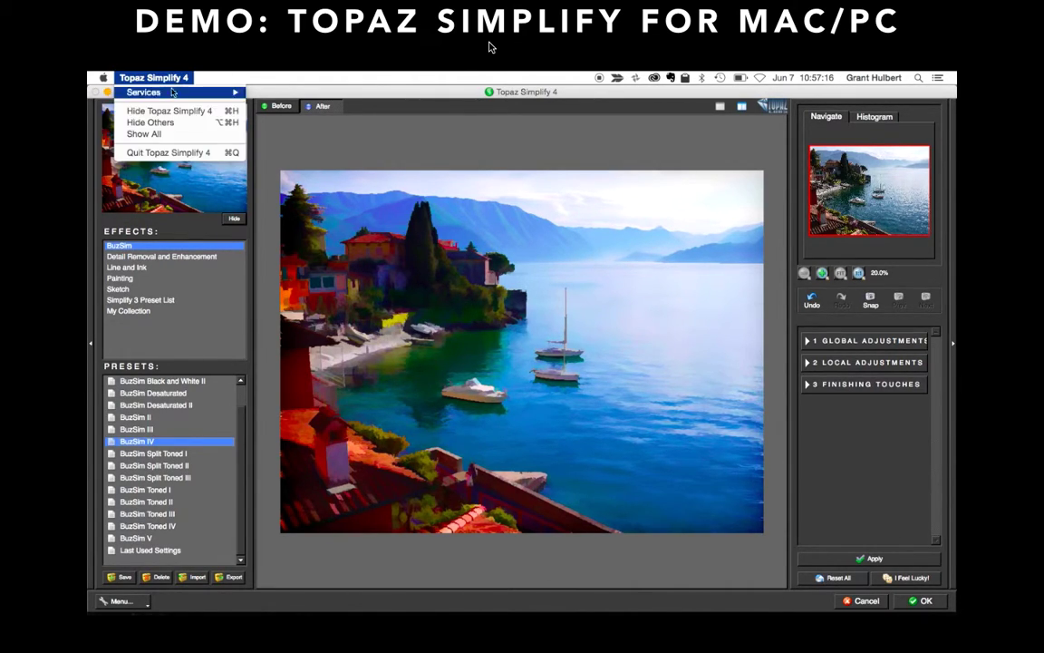
left_click(172, 152)
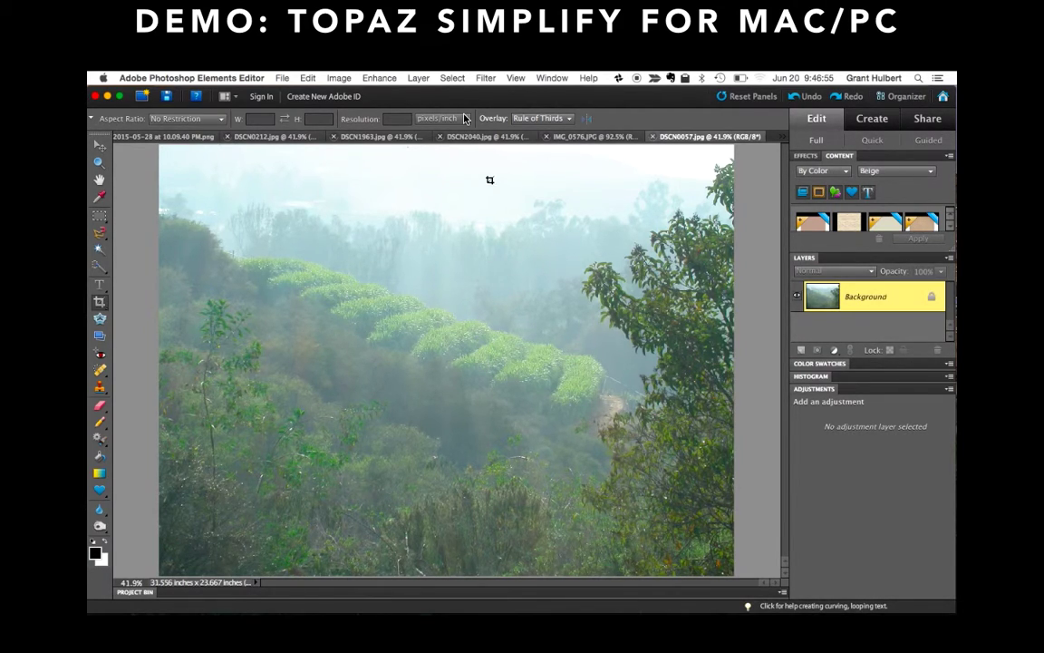
Open the misty hillside photo in the Topaz Simplify 4 filter and apply the BuzSim V preset.
left_click(514, 78)
mouse_move(485, 78)
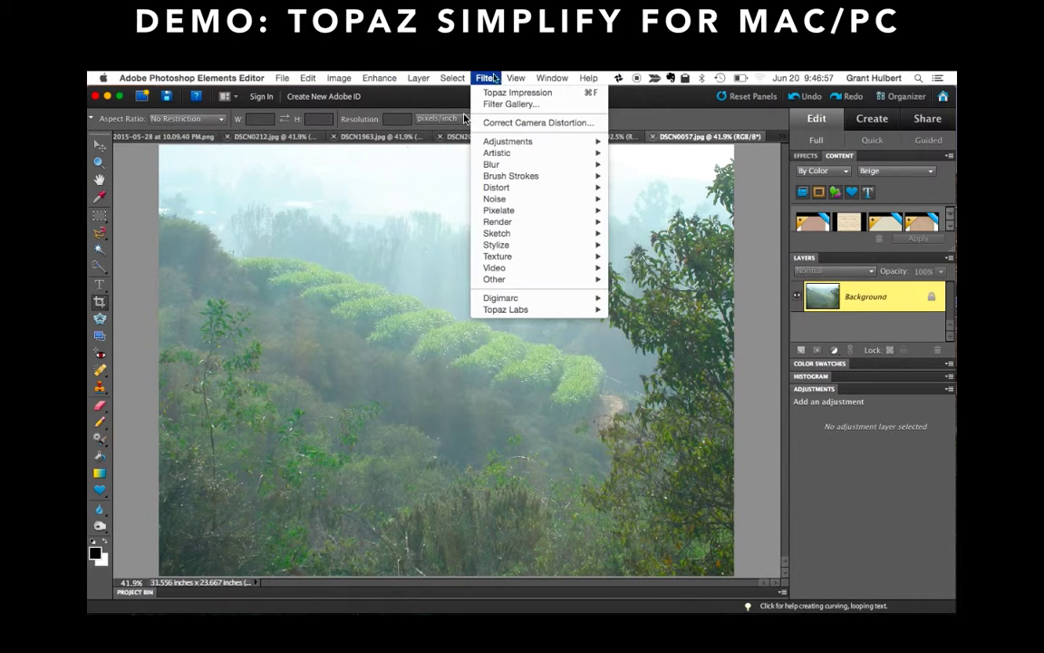
mouse_move(544, 310)
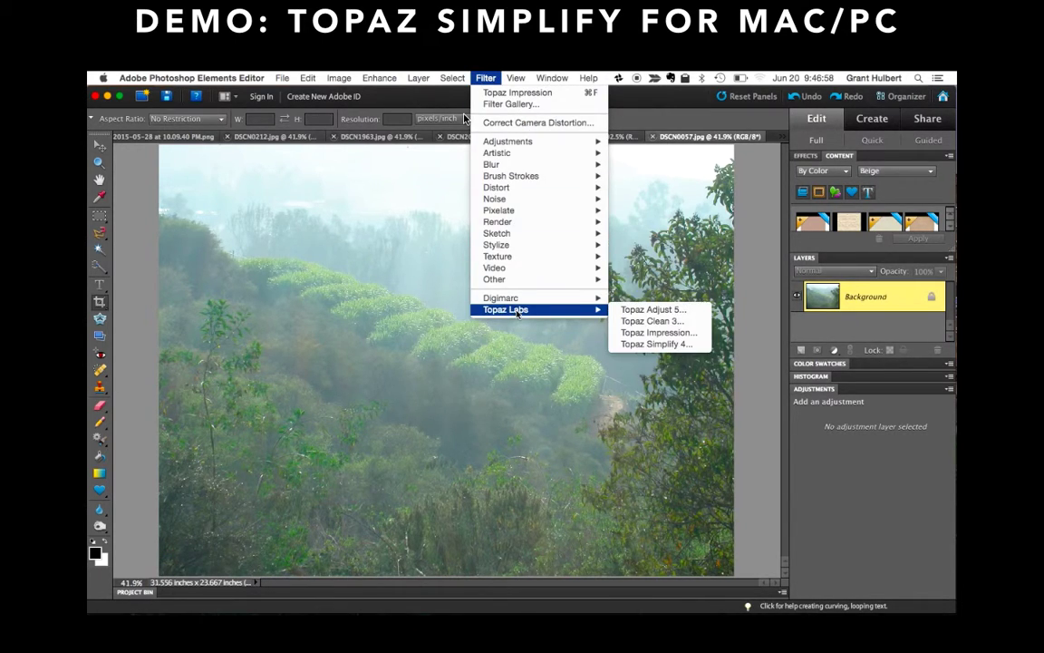
left_click(639, 343)
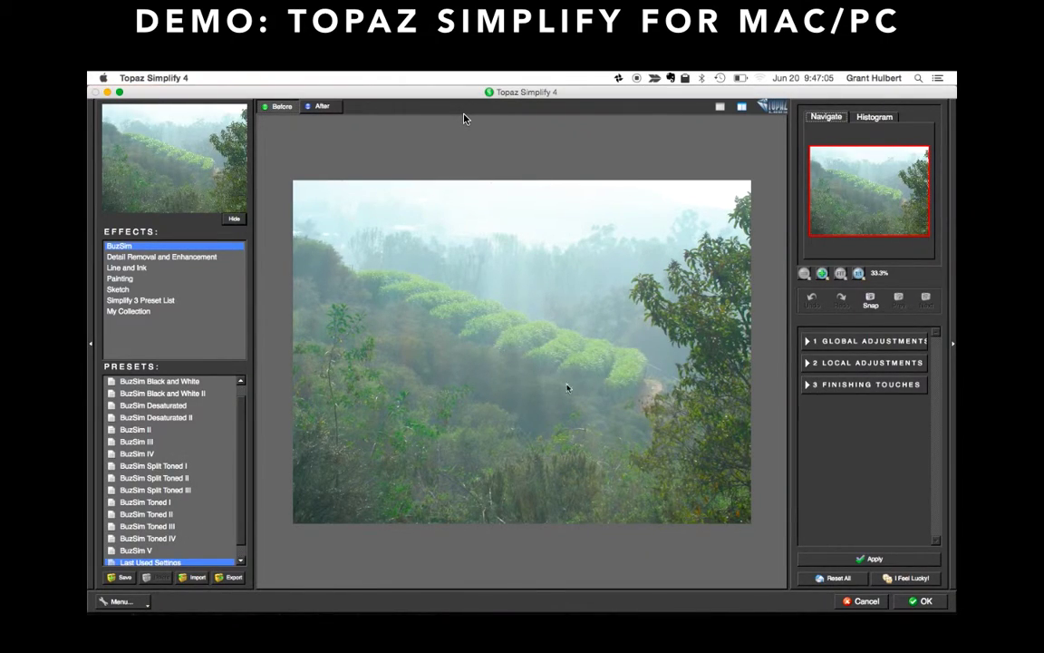
left_click(150, 551)
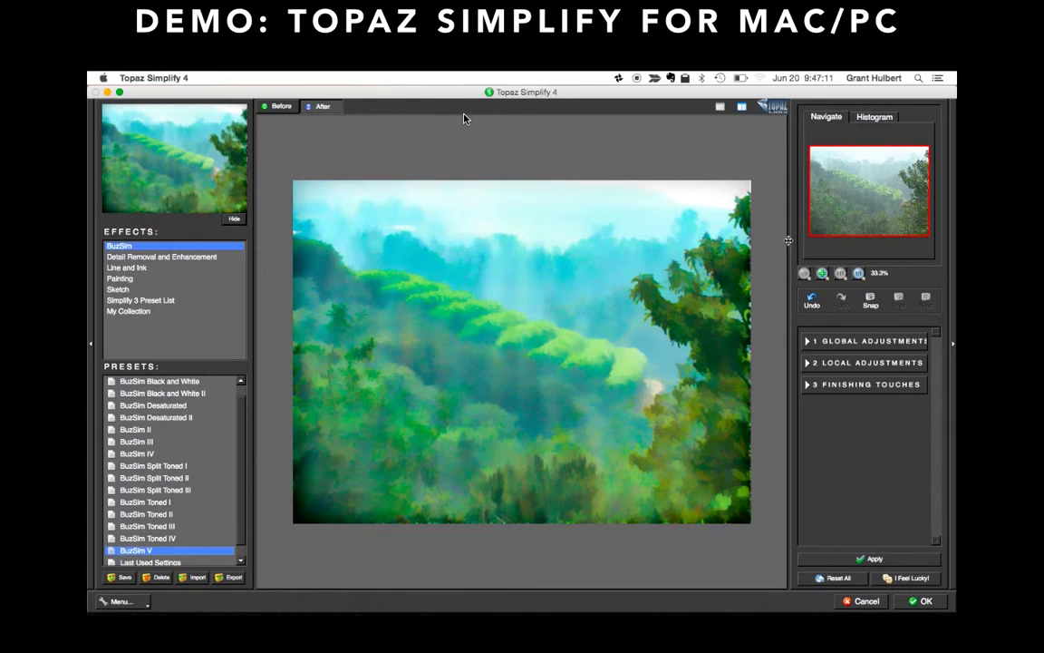
Enlarge the preview area and compare the simplified hillside image with the original photo.
left_click_drag(796, 234, 948, 254)
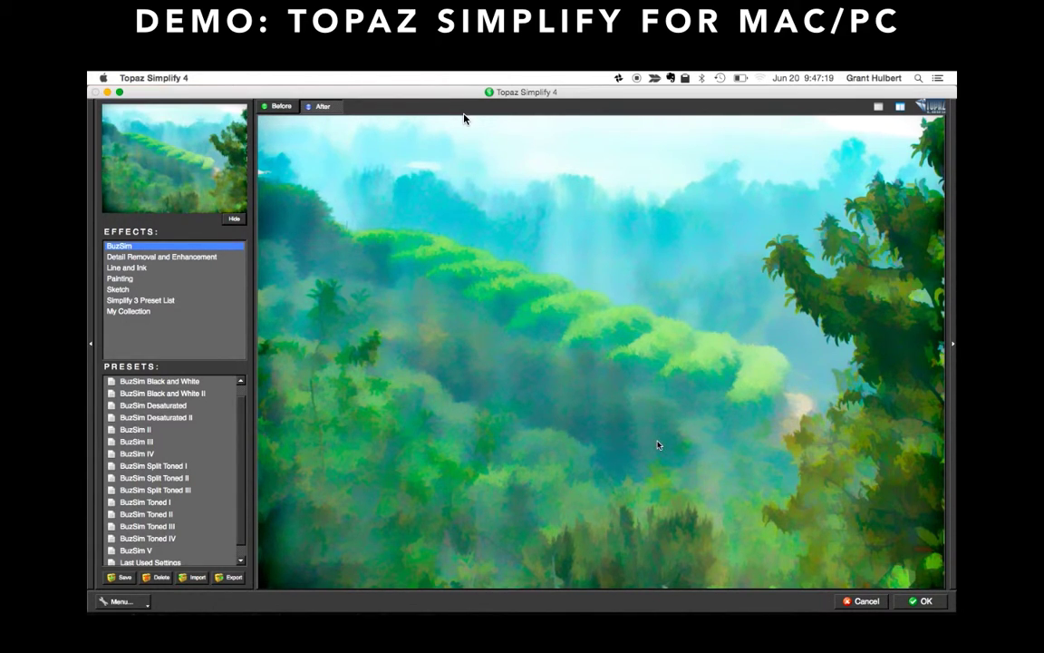
left_click(648, 483)
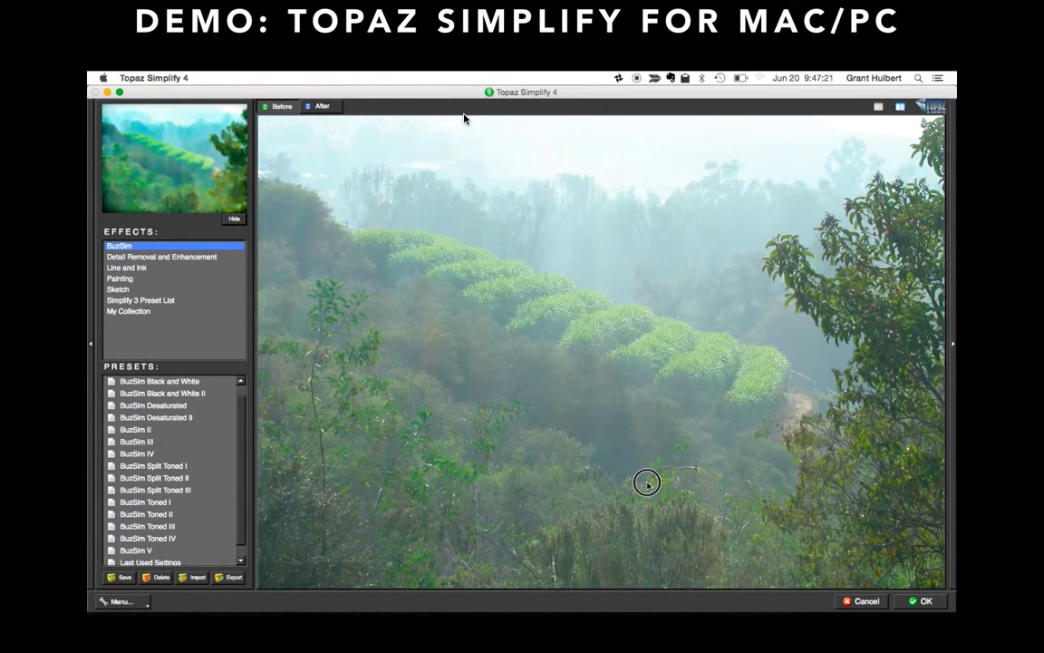
left_click_drag(647, 482, 647, 486)
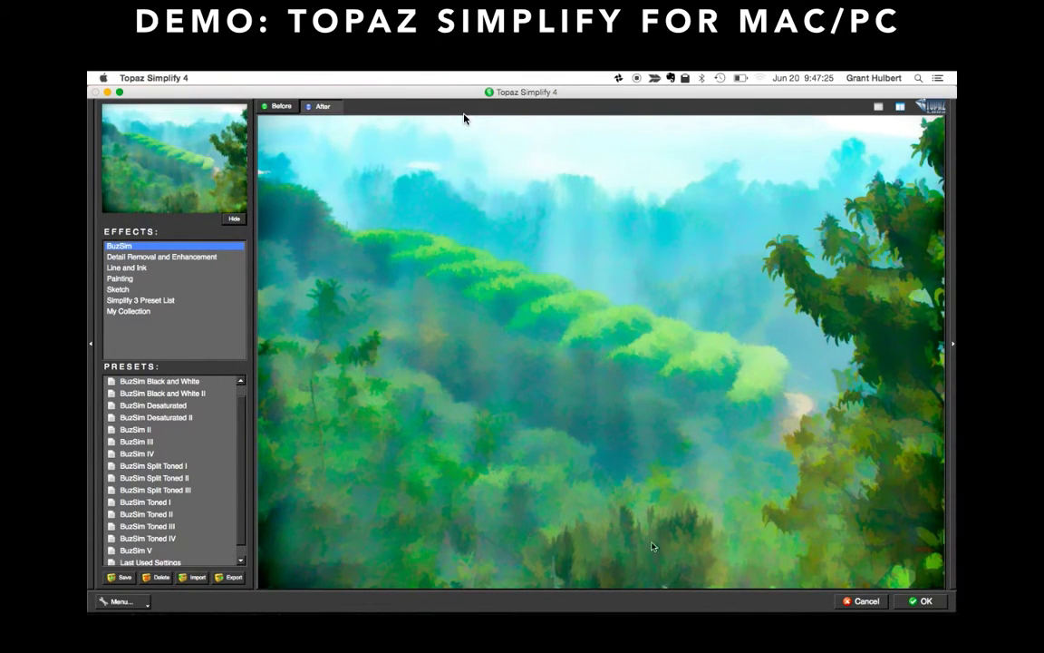
left_click(498, 295)
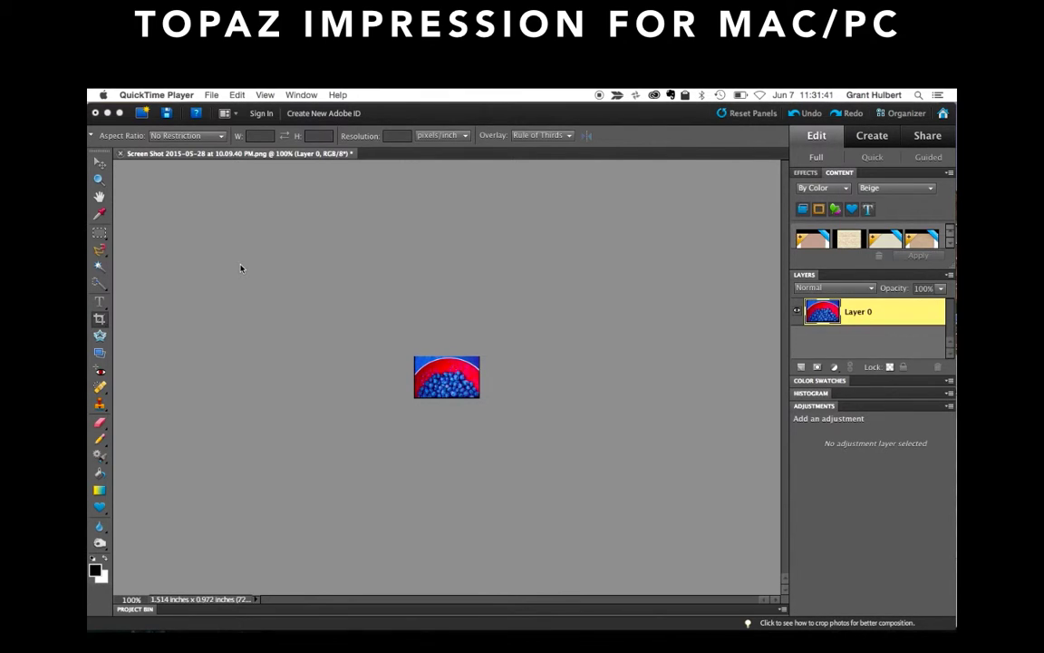
Switch to Photoshop Elements and examine the small blueberry image's pixels at 800% magnification.
left_click(490, 372)
key("super+equal")
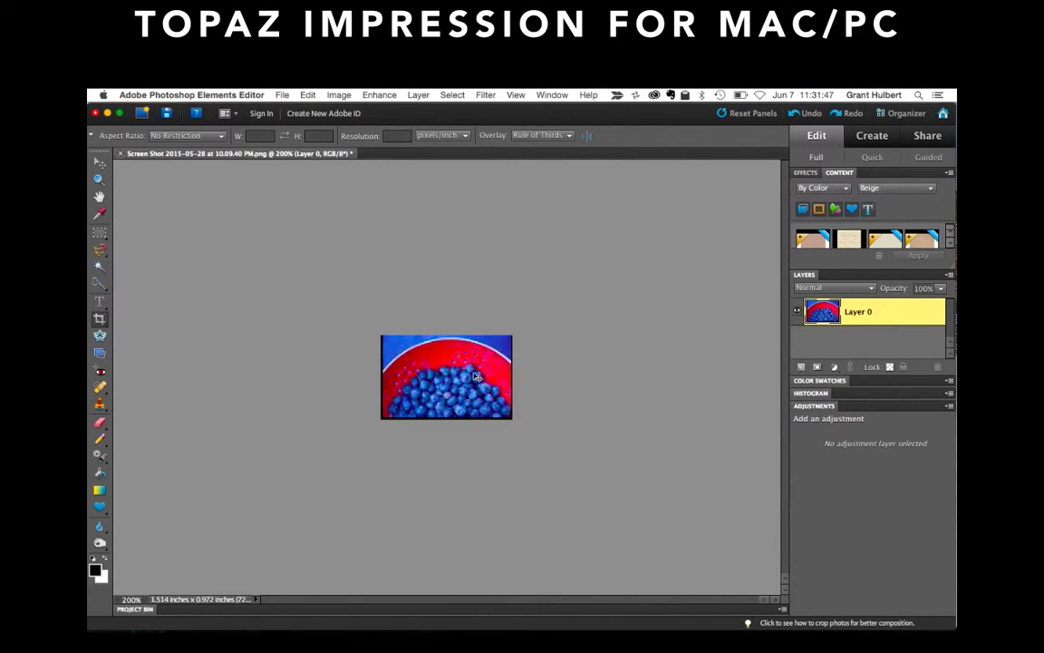
key("super+equal")
key("super+equal")
key("super+equal")
key("super+equal")
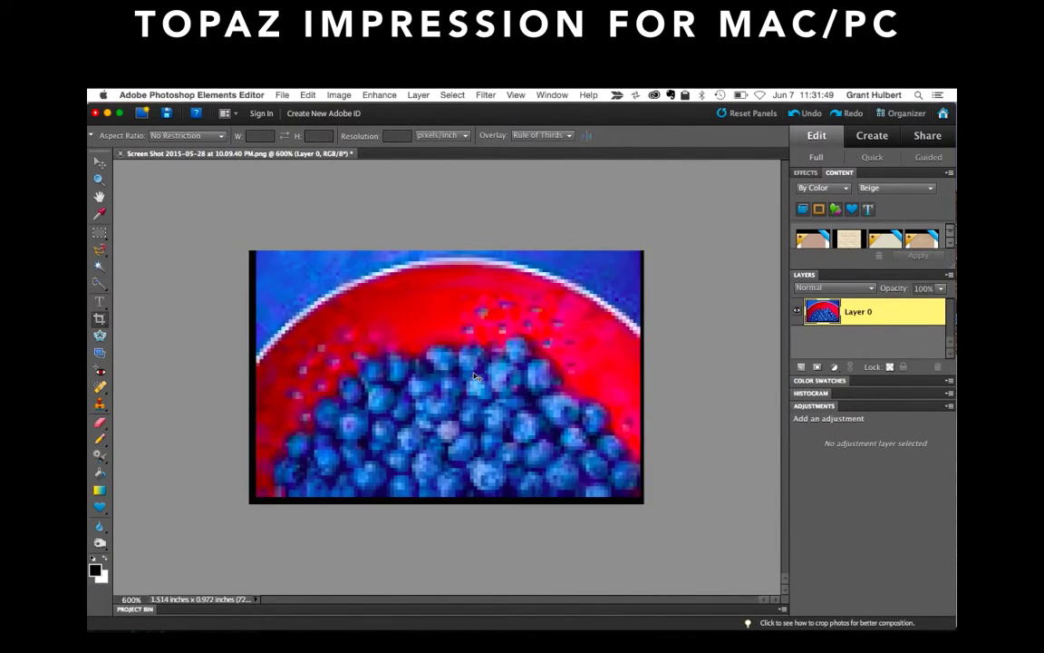
key("super+equal")
key("super+equal")
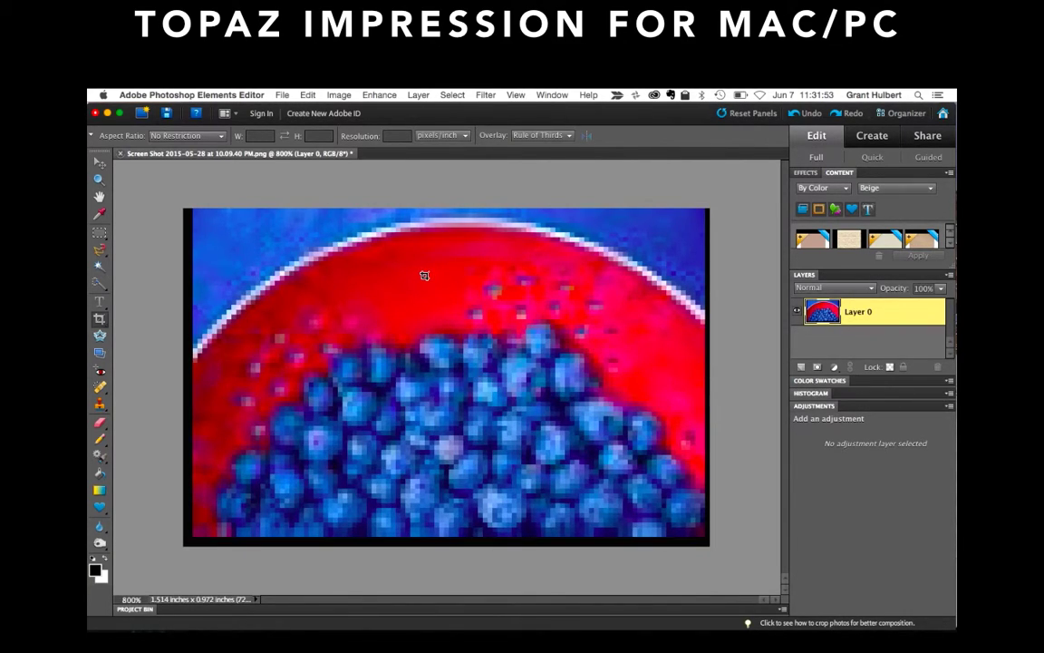
Resize the blueberry image to a width of 1024 pixels with proportions constrained and fit it in the window.
left_click(339, 95)
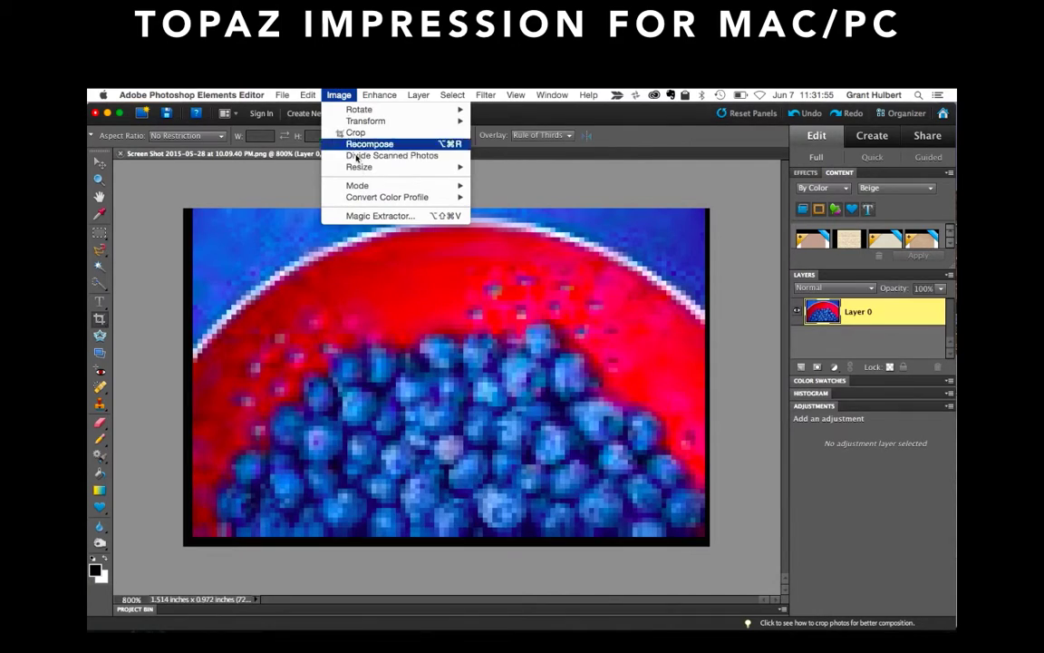
mouse_move(363, 184)
mouse_move(426, 166)
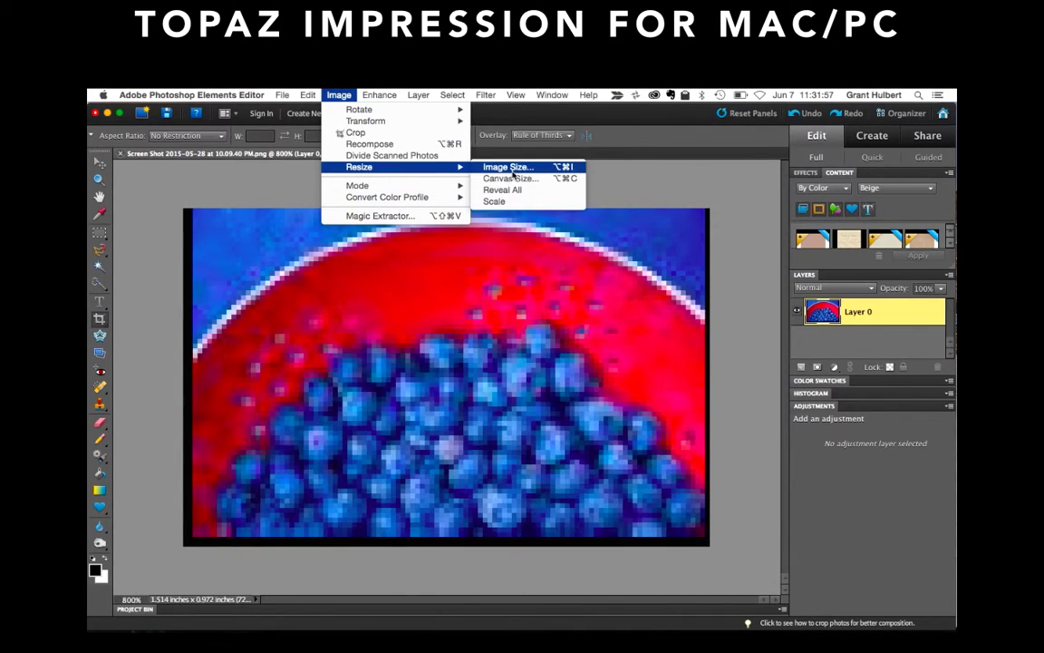
left_click(510, 167)
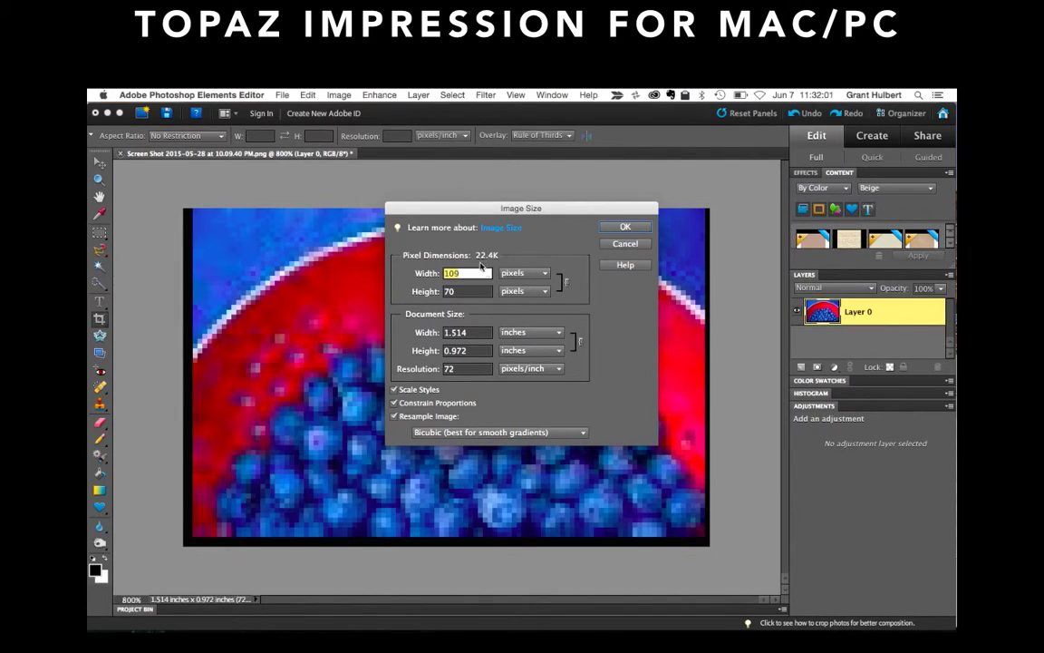
type("1024")
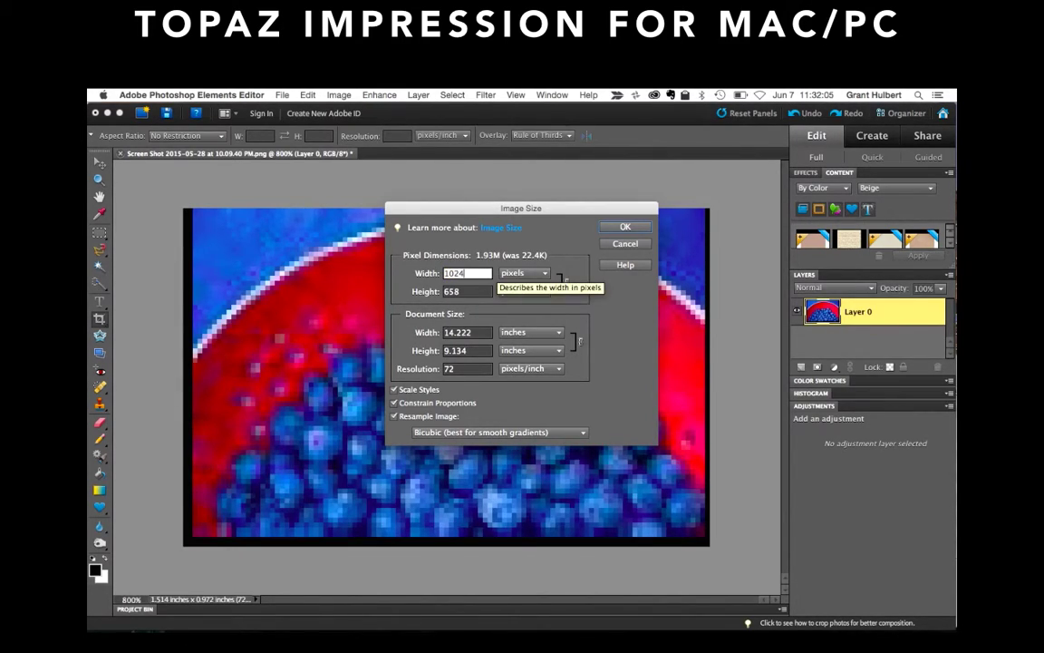
key("Return")
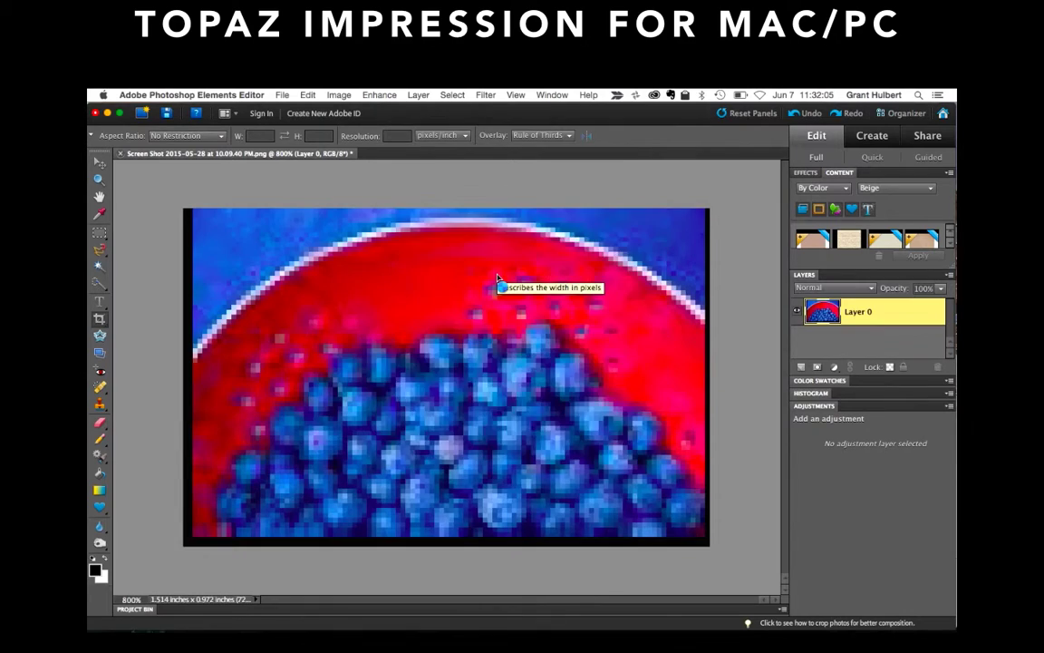
key("super+0")
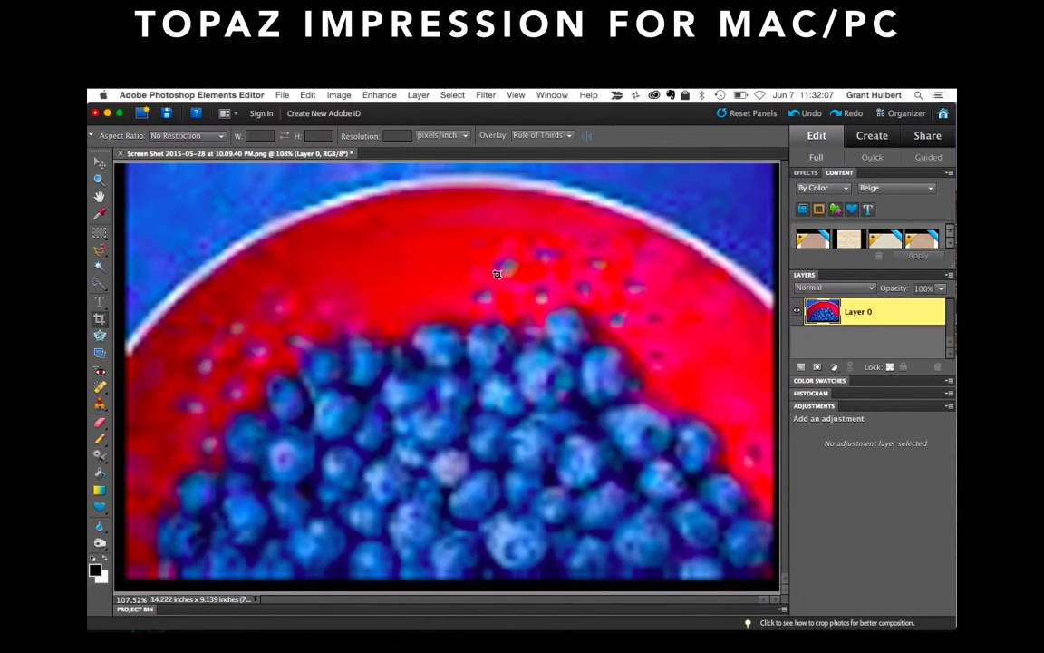
Open the resized blueberry image in the Topaz Impression filter and apply the Liquid Lines II effect from the Modern collection.
left_click(486, 94)
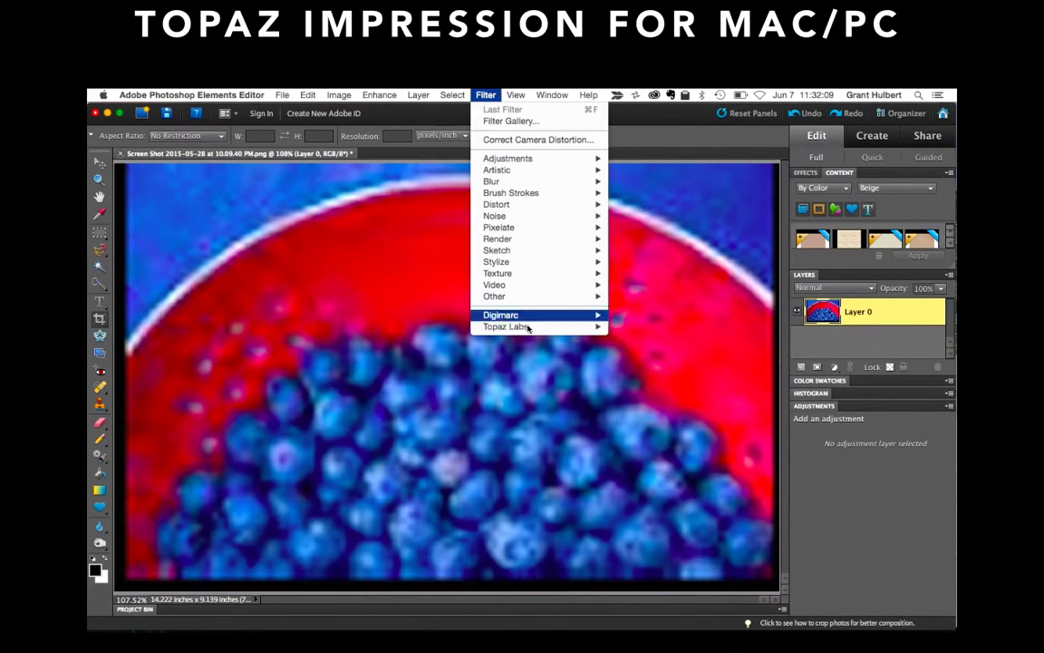
mouse_move(528, 334)
left_click(638, 350)
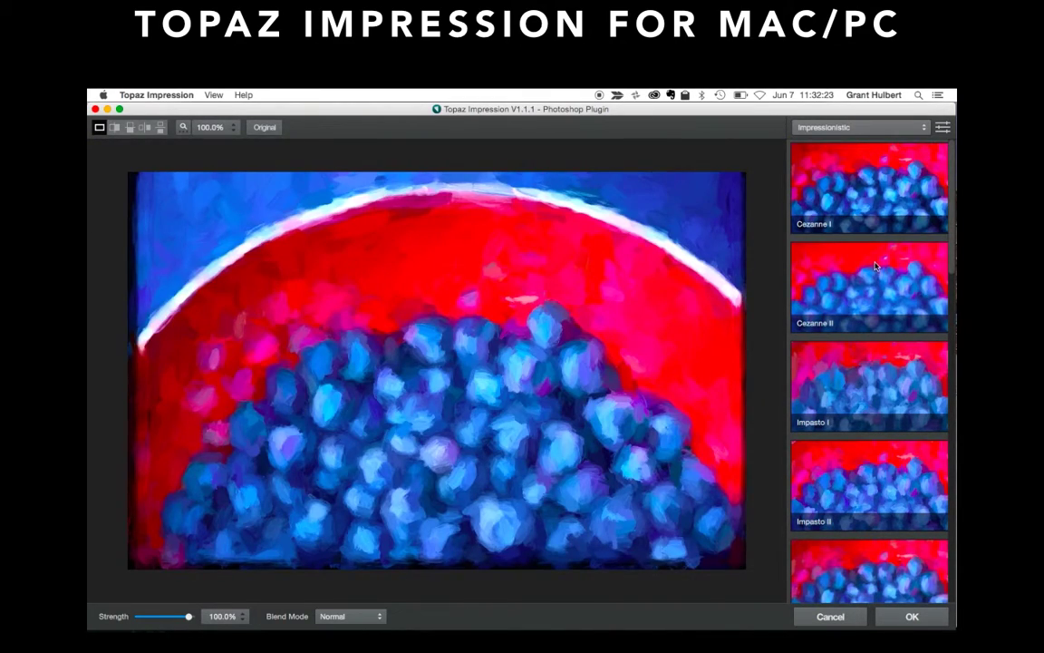
left_click(861, 128)
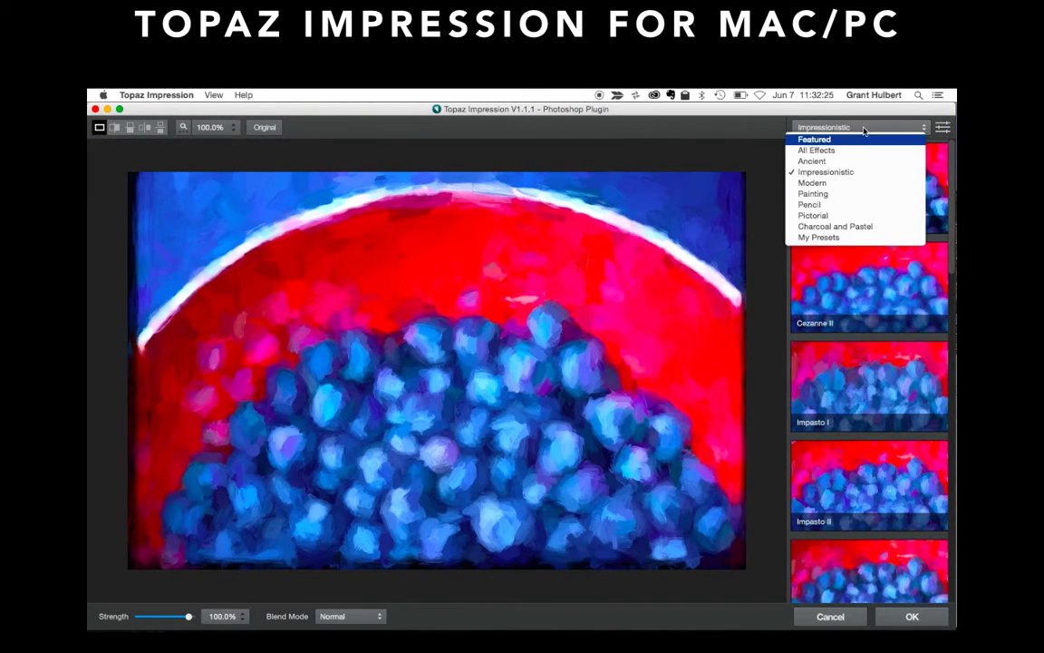
left_click(853, 183)
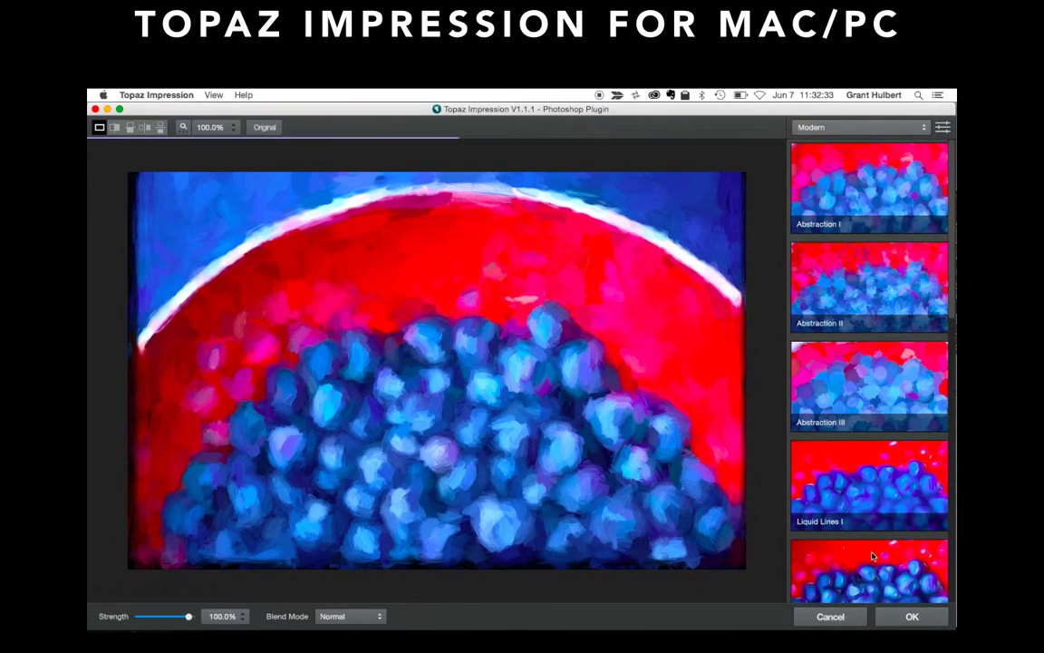
left_click(872, 557)
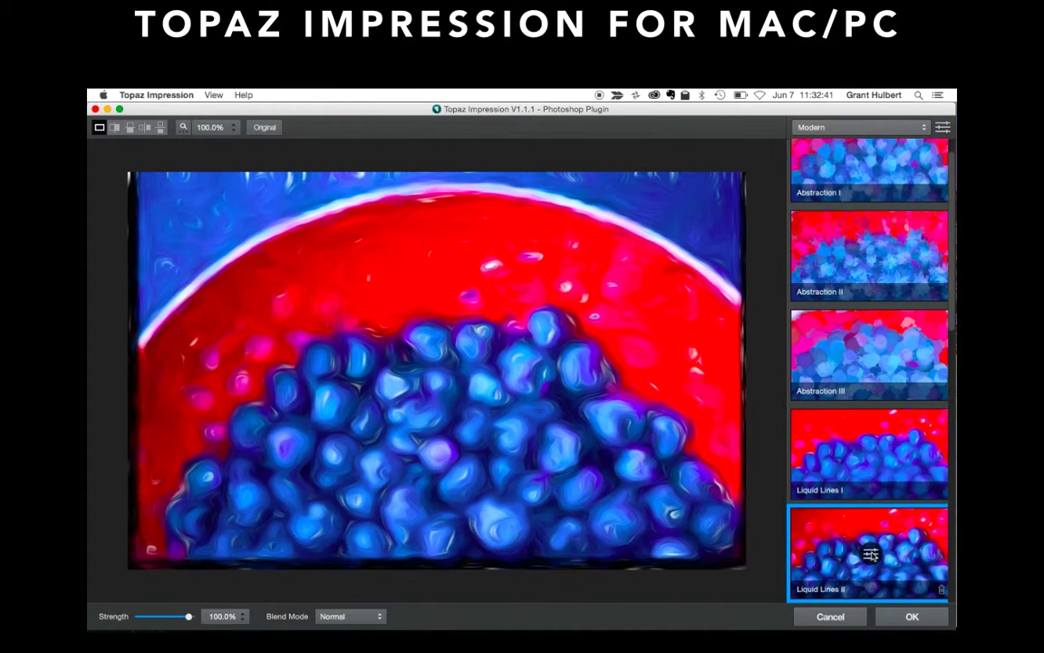
Apply the Renoir II effect from the Impressionistic collection to the blueberry image and replace it with Van Gogh I.
left_click(855, 128)
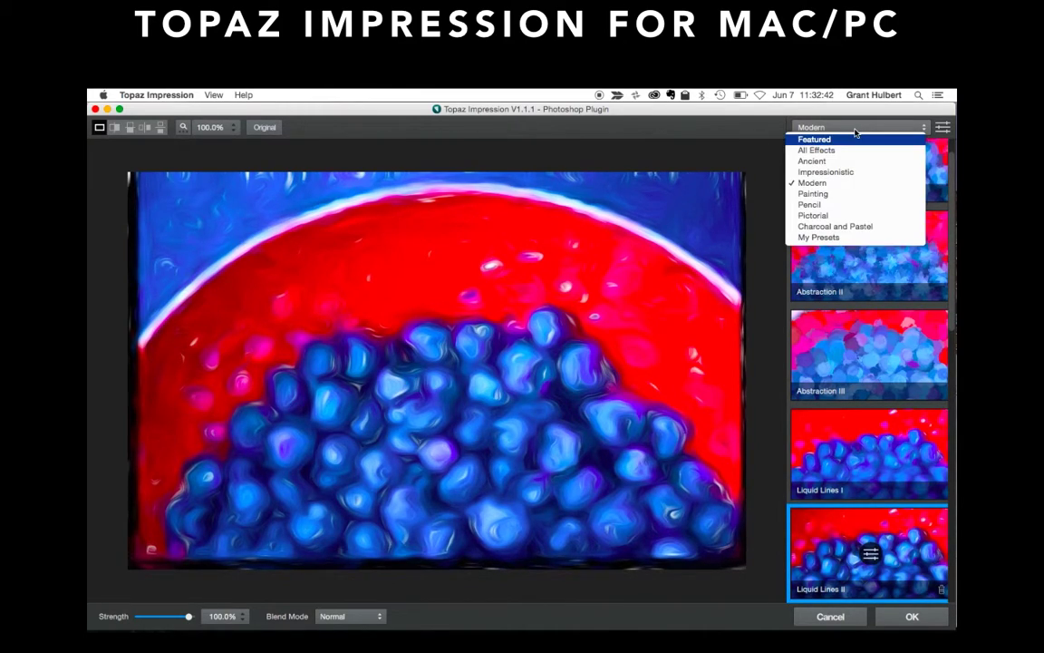
left_click(826, 172)
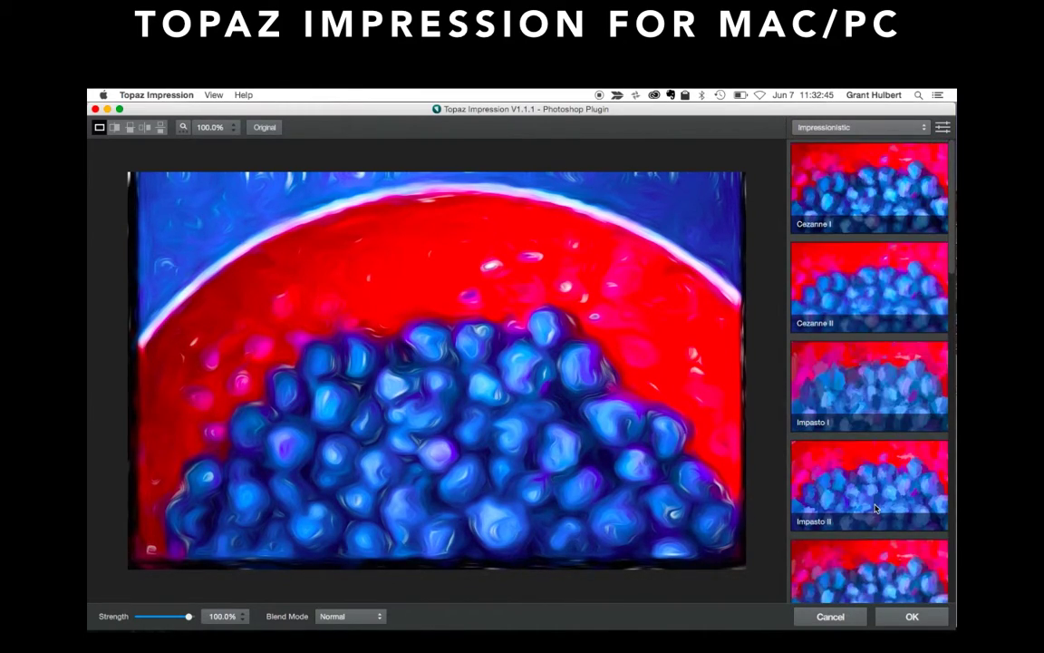
scroll(875, 509, "down", 10)
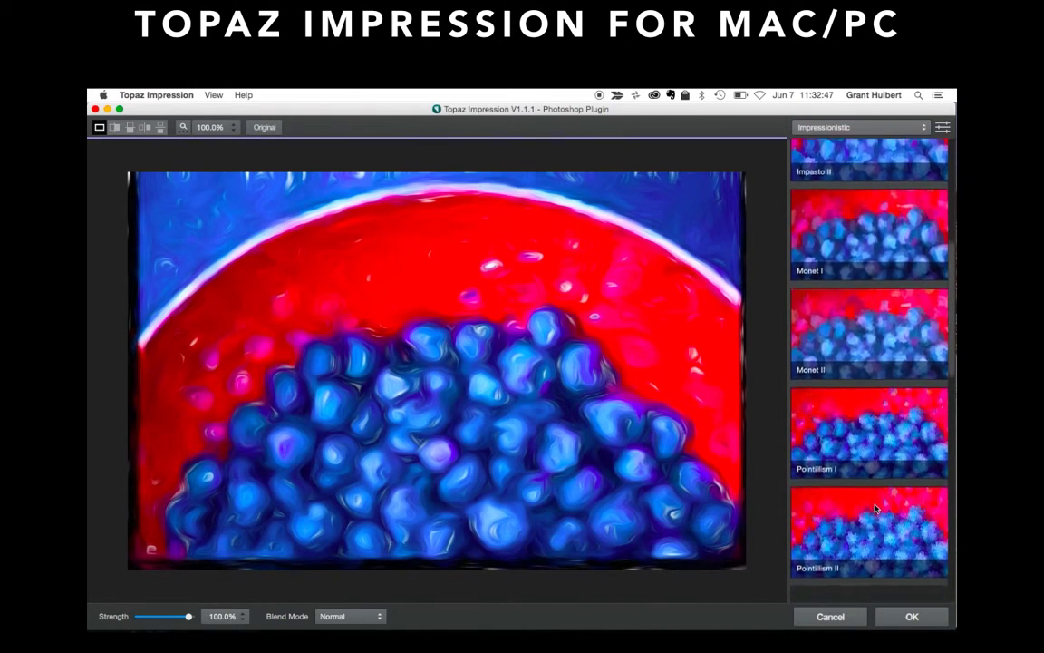
scroll(875, 509, "down", 3)
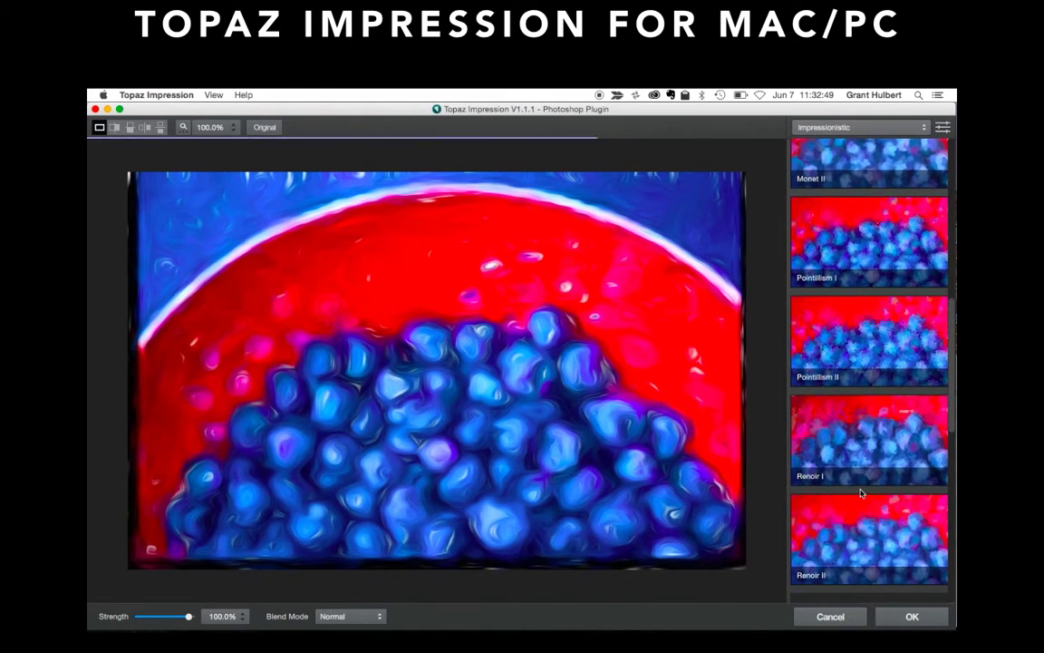
scroll(860, 543, "down", 5)
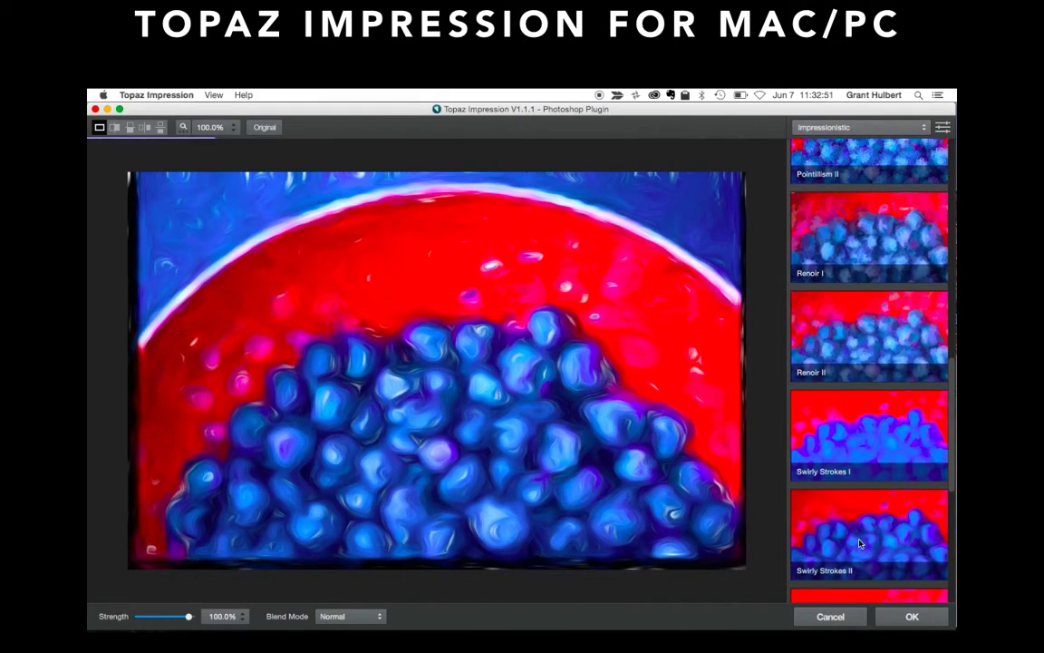
left_click(850, 353)
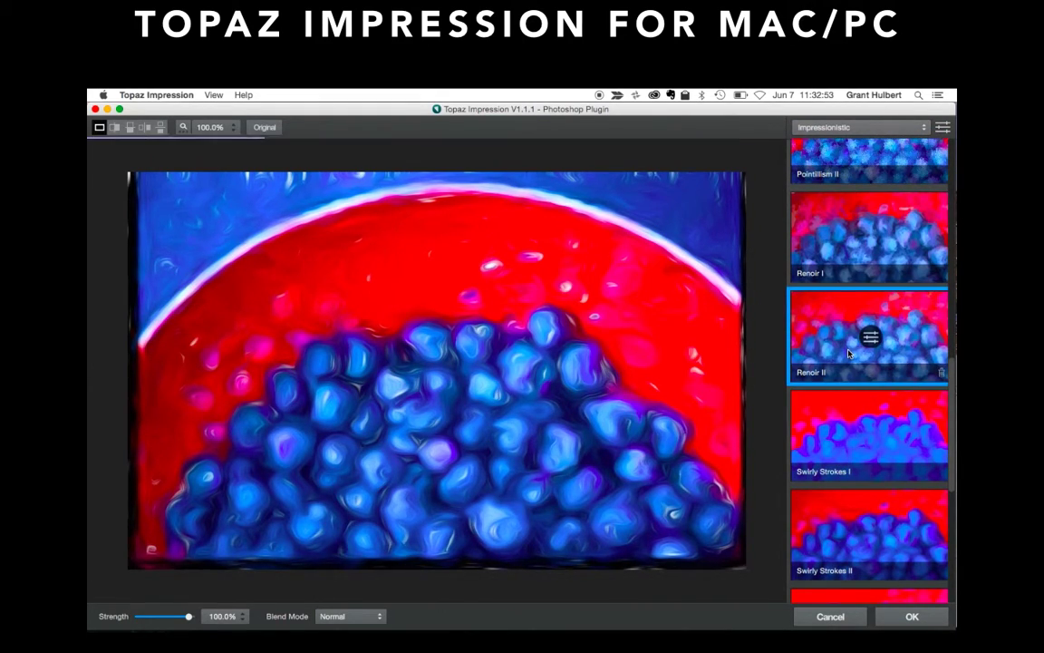
left_click(436, 423)
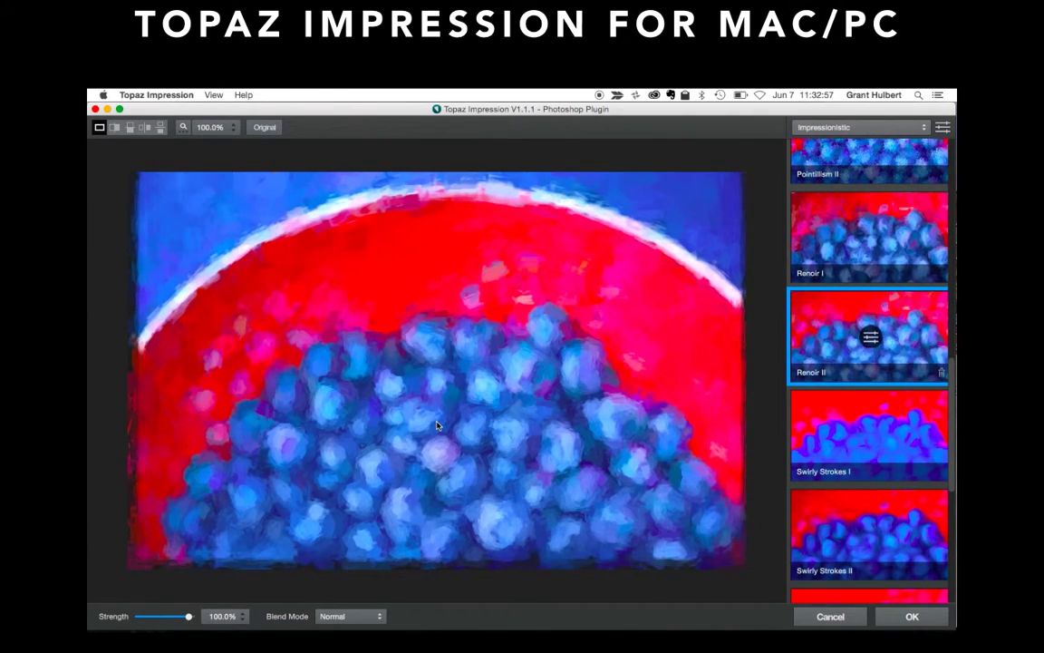
scroll(862, 426, "down", 5)
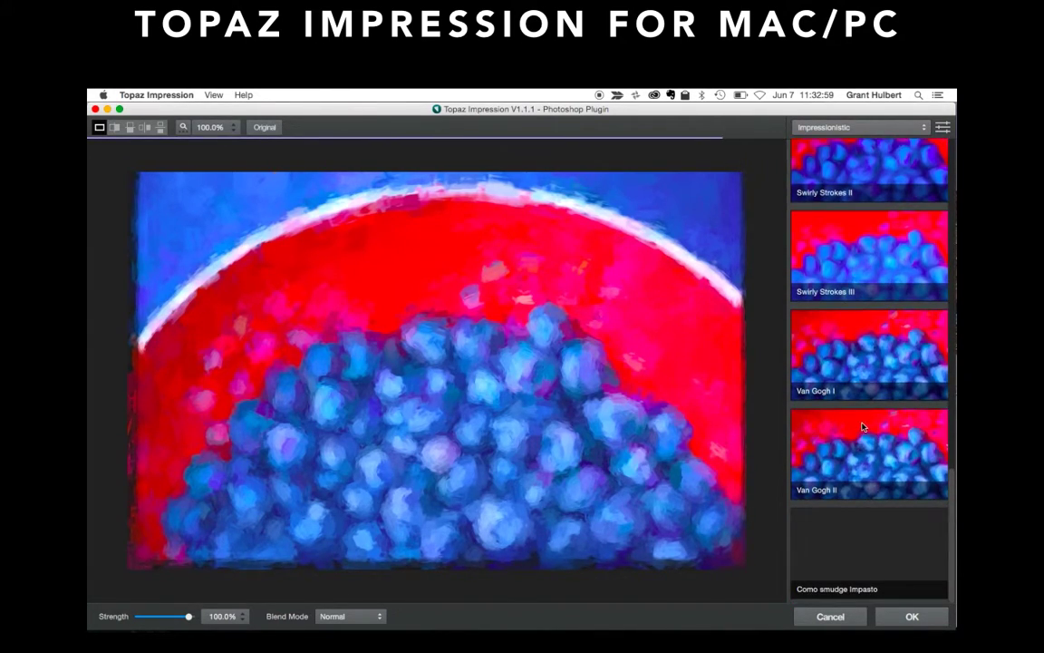
left_click(865, 357)
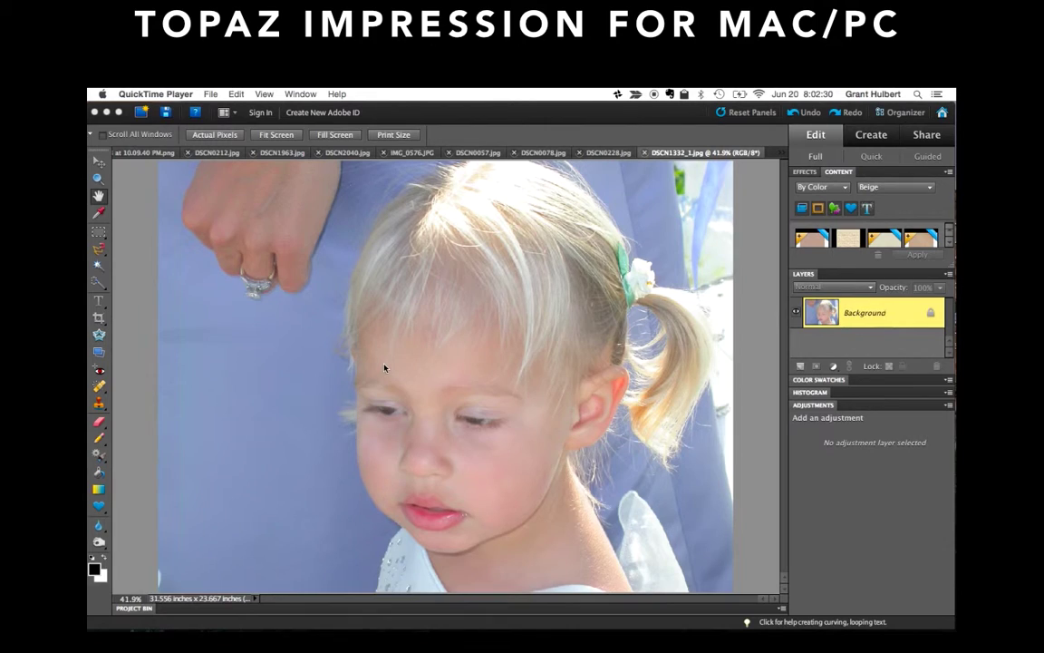
Switch to Photoshop Elements and open the little girl's portrait in the Topaz Impression filter.
left_click(469, 304)
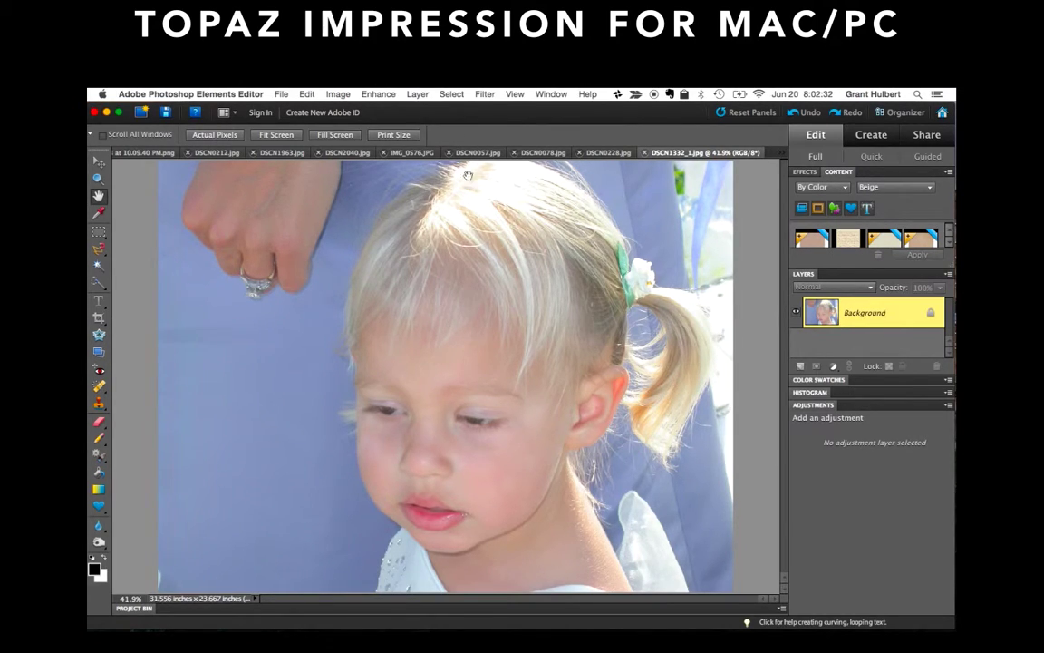
left_click(485, 93)
mouse_move(451, 93)
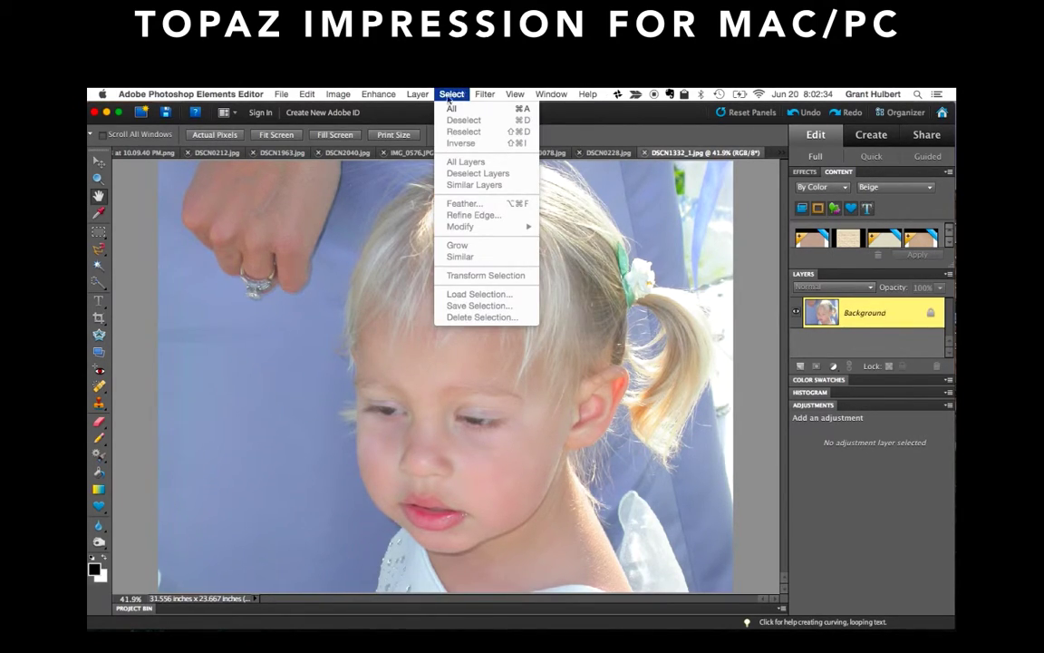
mouse_move(485, 93)
mouse_move(543, 326)
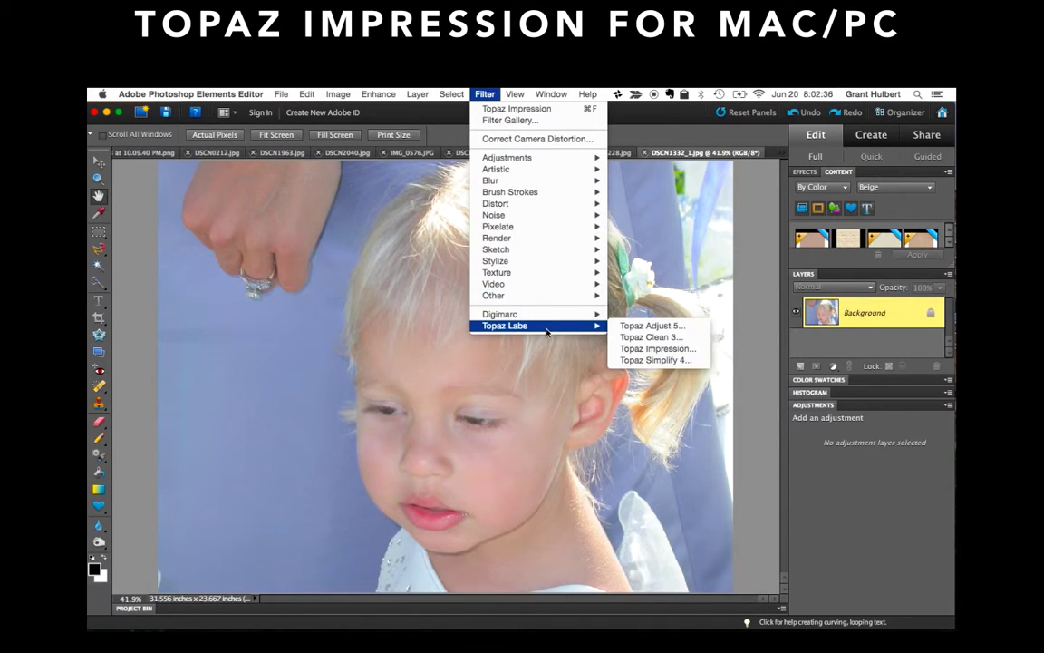
left_click(680, 348)
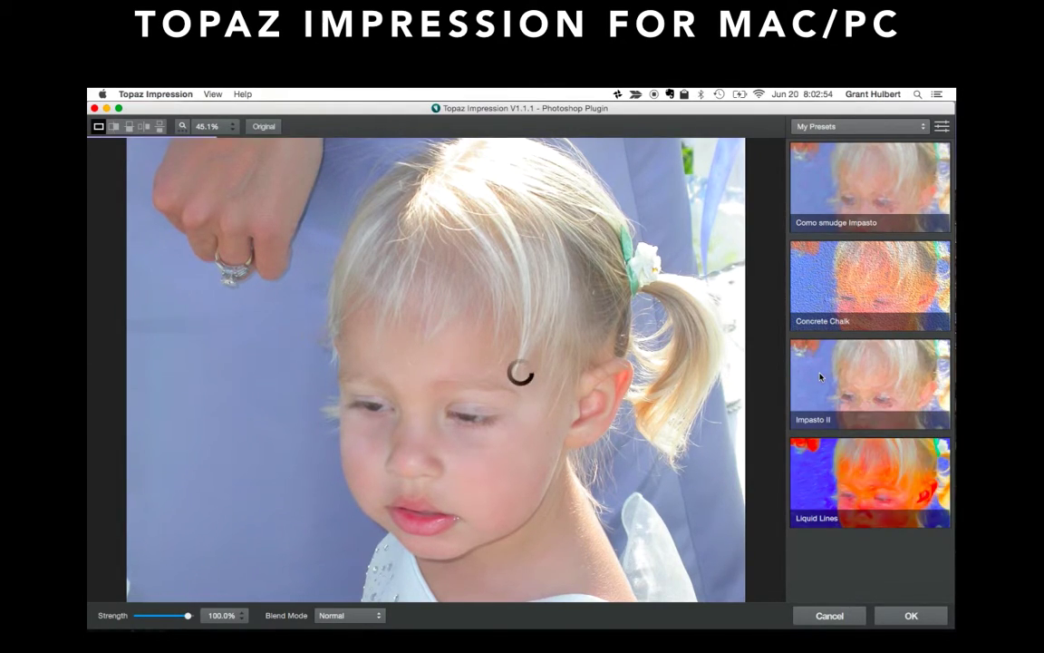
Try the Impasto II, Como smudge Impasto and Liquid Lines presets from My Presets on the portrait.
left_click(821, 377)
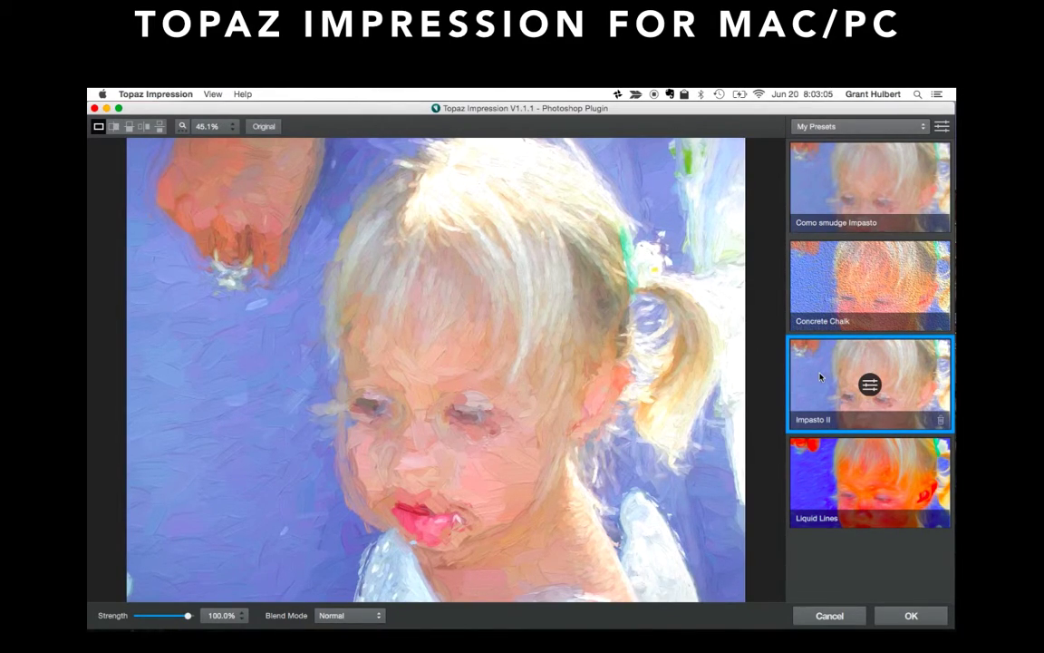
left_click(816, 181)
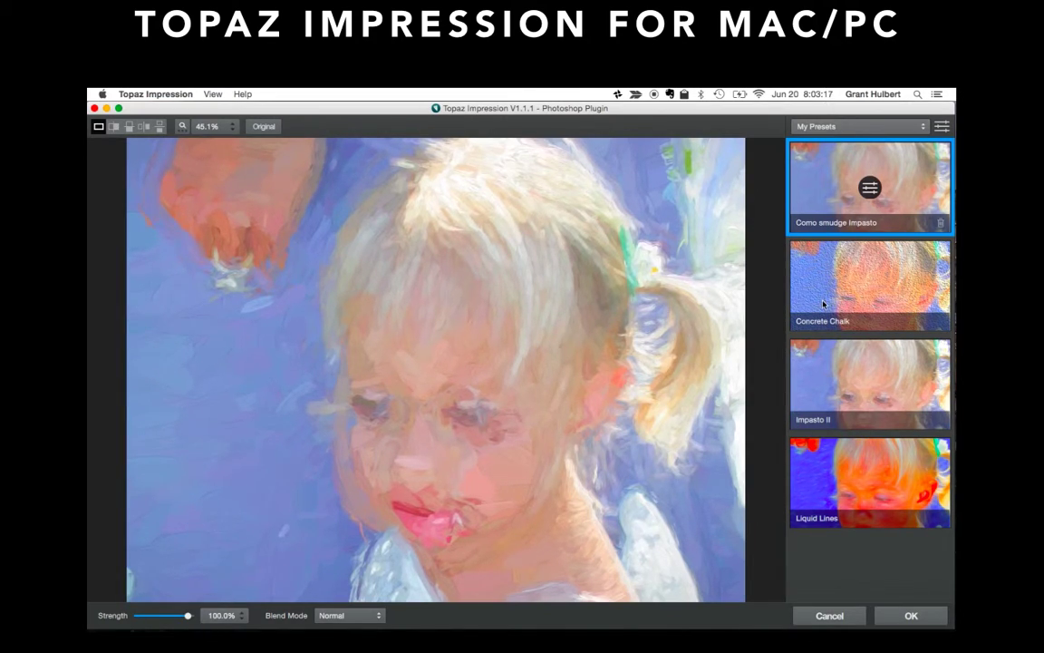
left_click(811, 472)
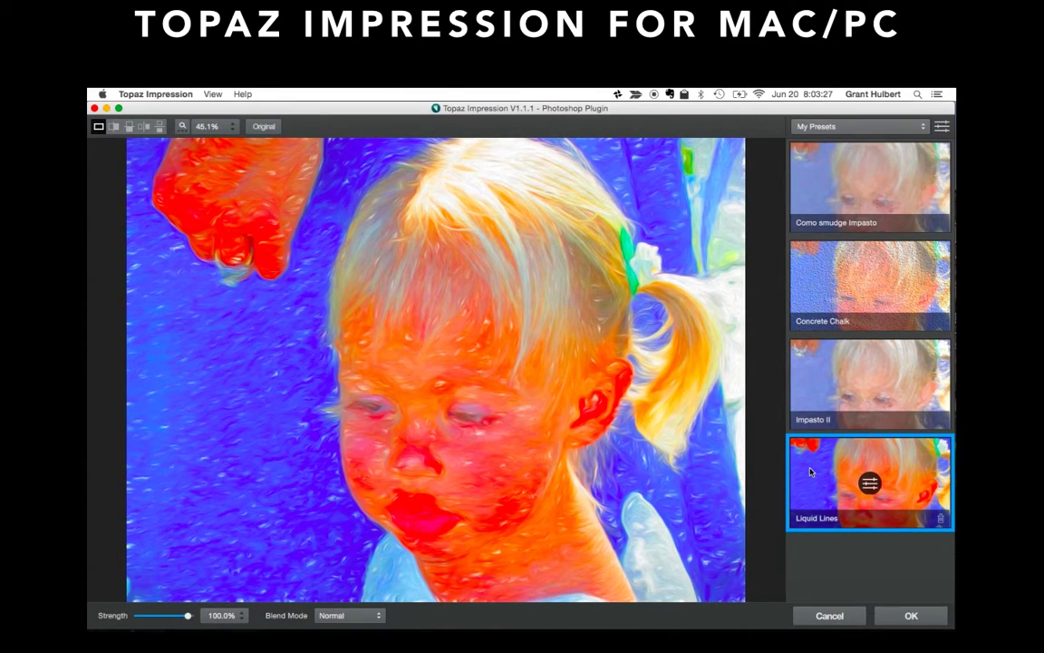
Apply the Impasto II preset to the portrait and compare the painted result with the original photo.
left_click(811, 390)
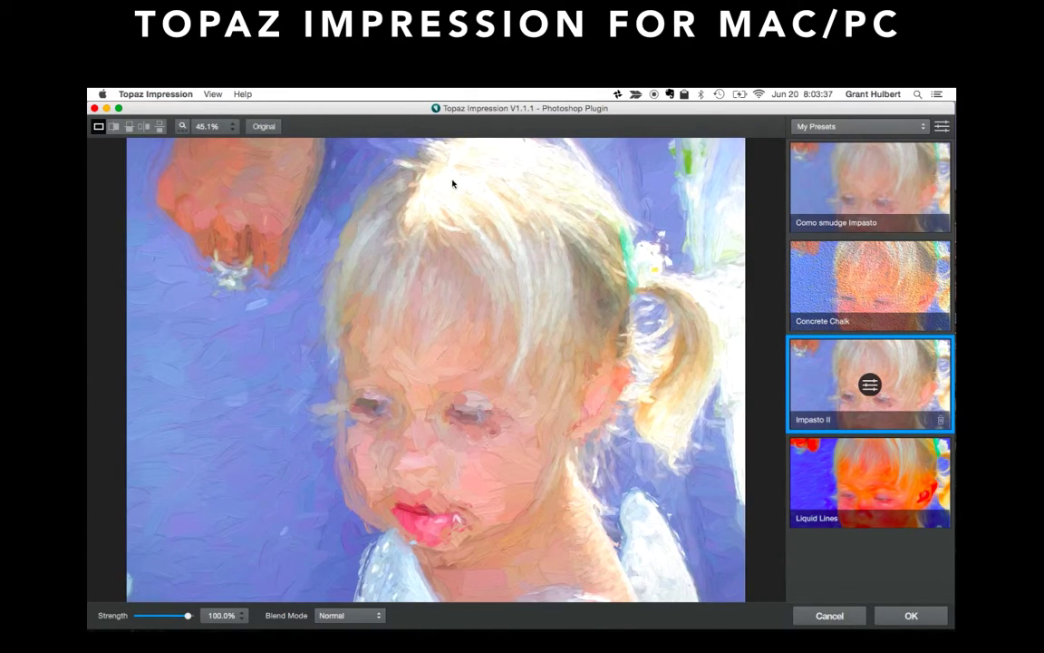
left_click(482, 171)
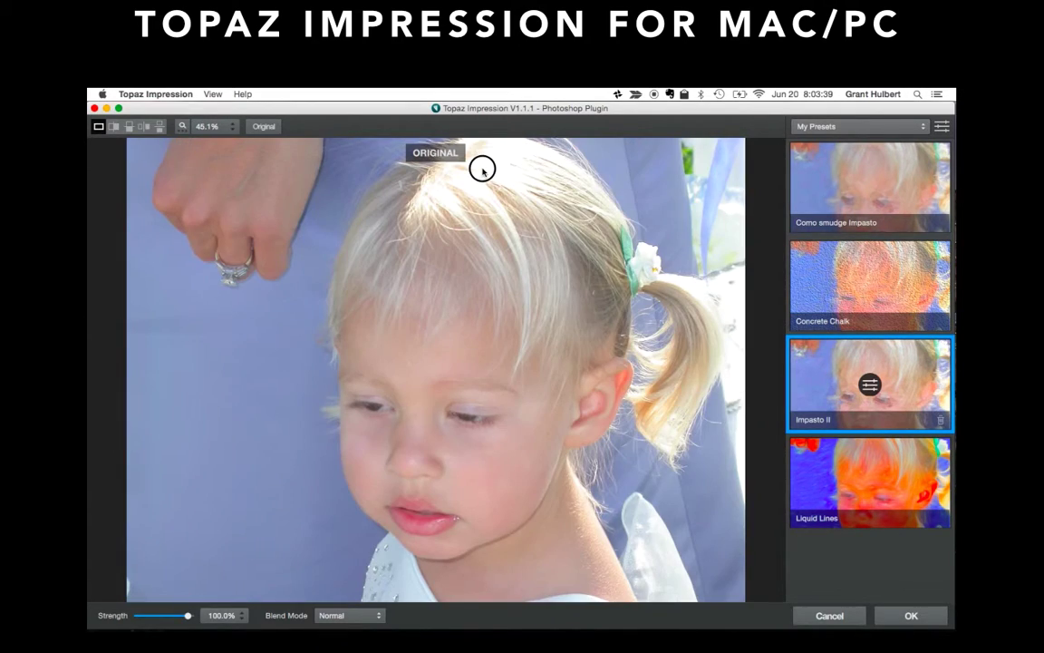
mouse_move(482, 171)
left_mouse_down()
mouse_move(508, 169)
mouse_move(485, 165)
mouse_move(435, 196)
mouse_move(508, 166)
mouse_move(519, 179)
left_mouse_up()
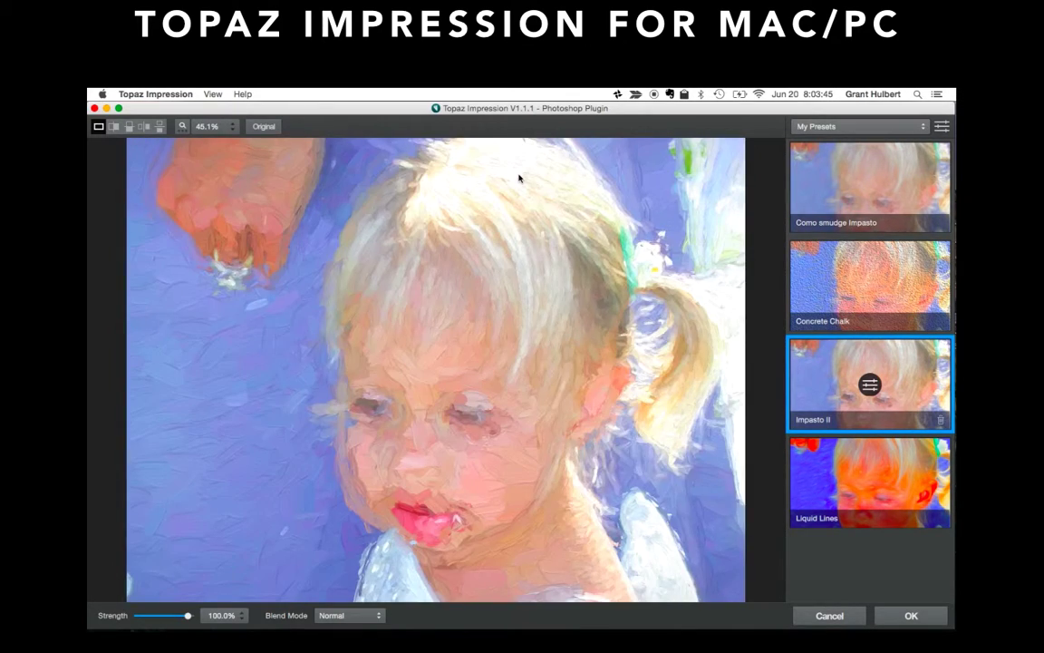
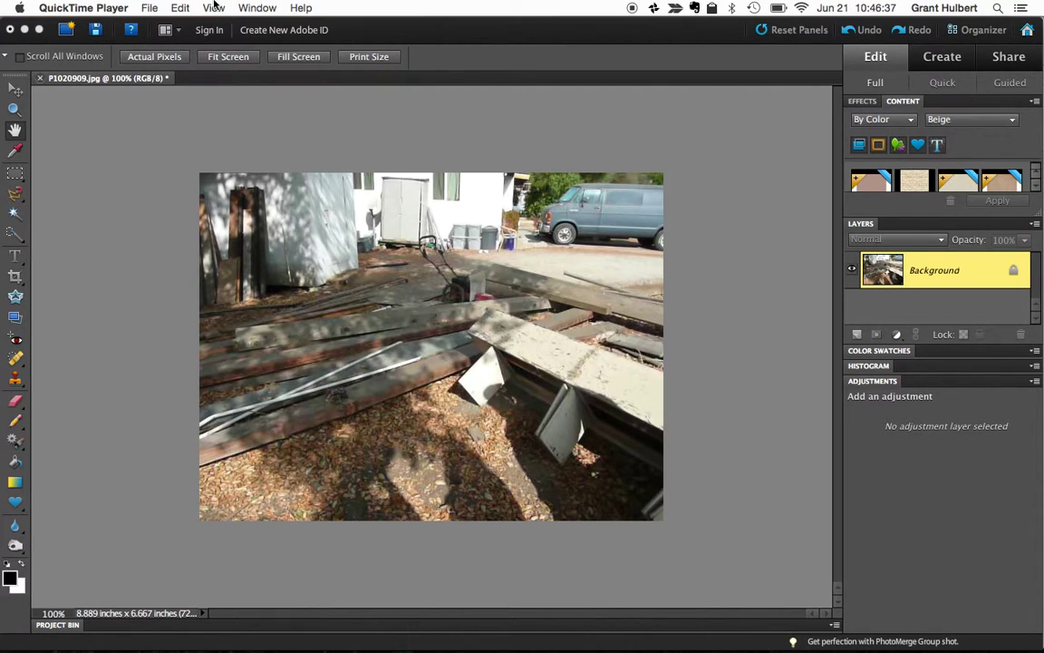
Switch to Photoshop Elements and check the pixel dimensions of the lumber yard photo without resizing it.
left_click(433, 85)
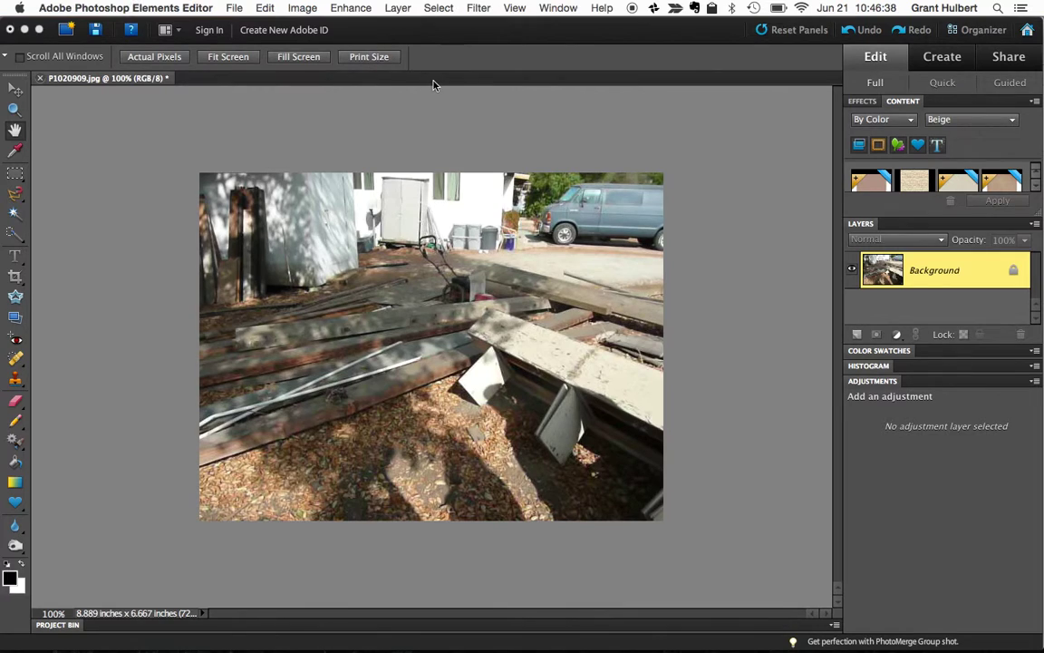
left_click(300, 8)
mouse_move(300, 95)
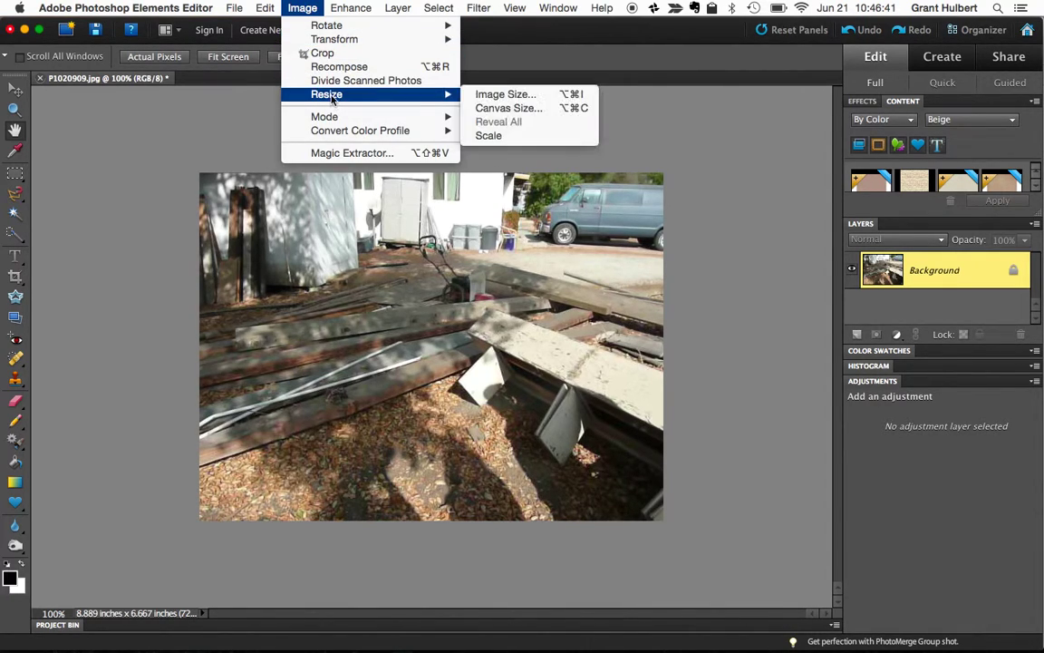
left_click(490, 94)
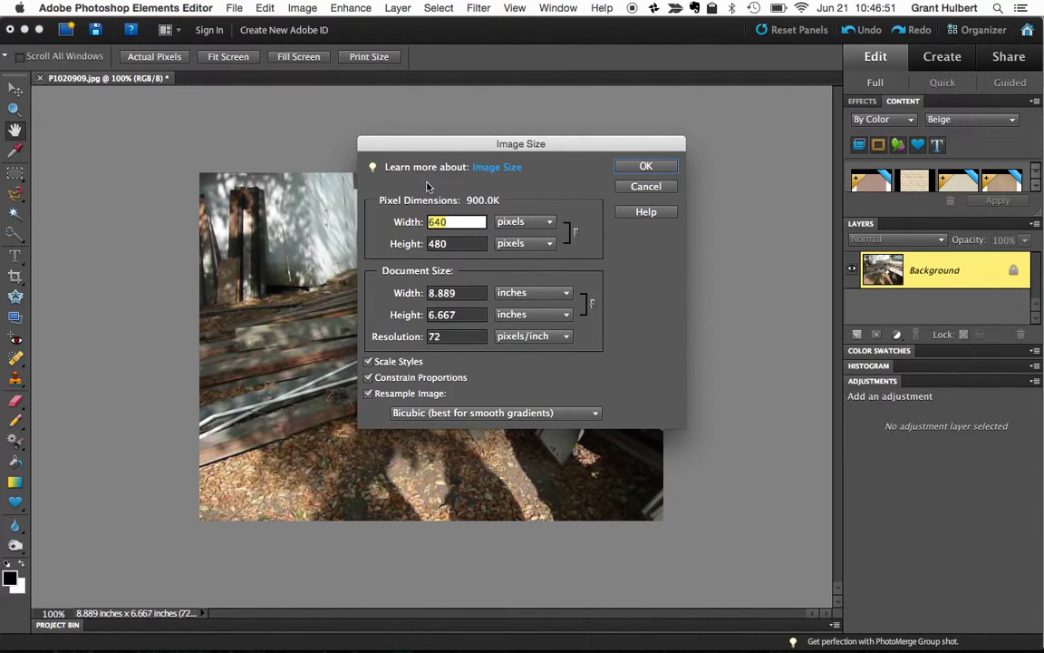
left_click(632, 192)
Open the lumber yard photo in the Topaz Impression filter and apply the Georgia O'keefe preset from My Presets.
left_click(476, 8)
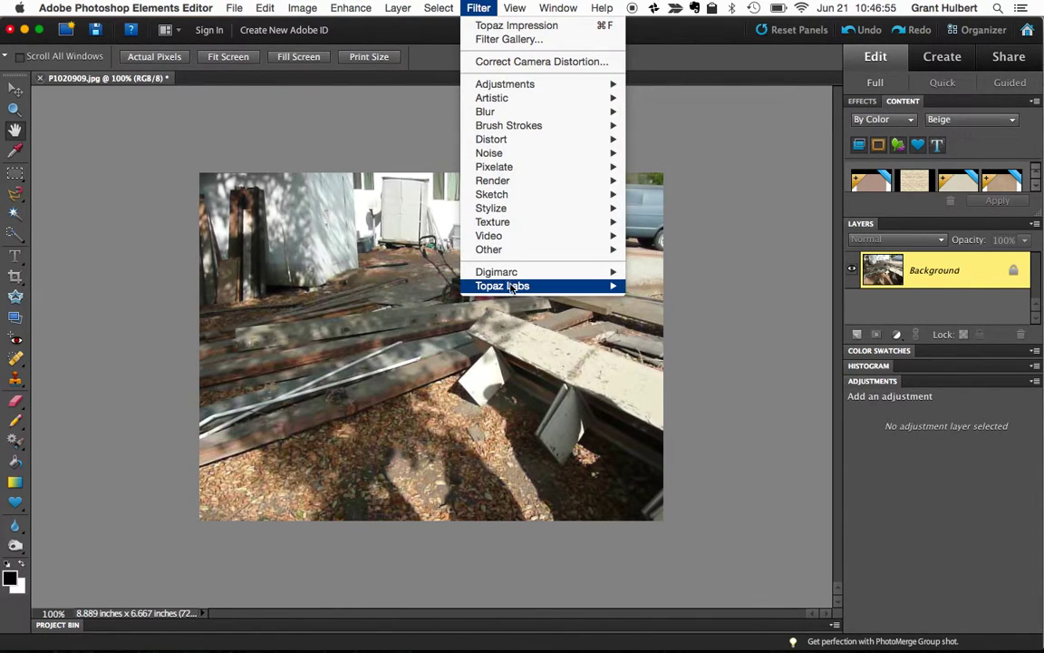
mouse_move(510, 289)
left_click(662, 310)
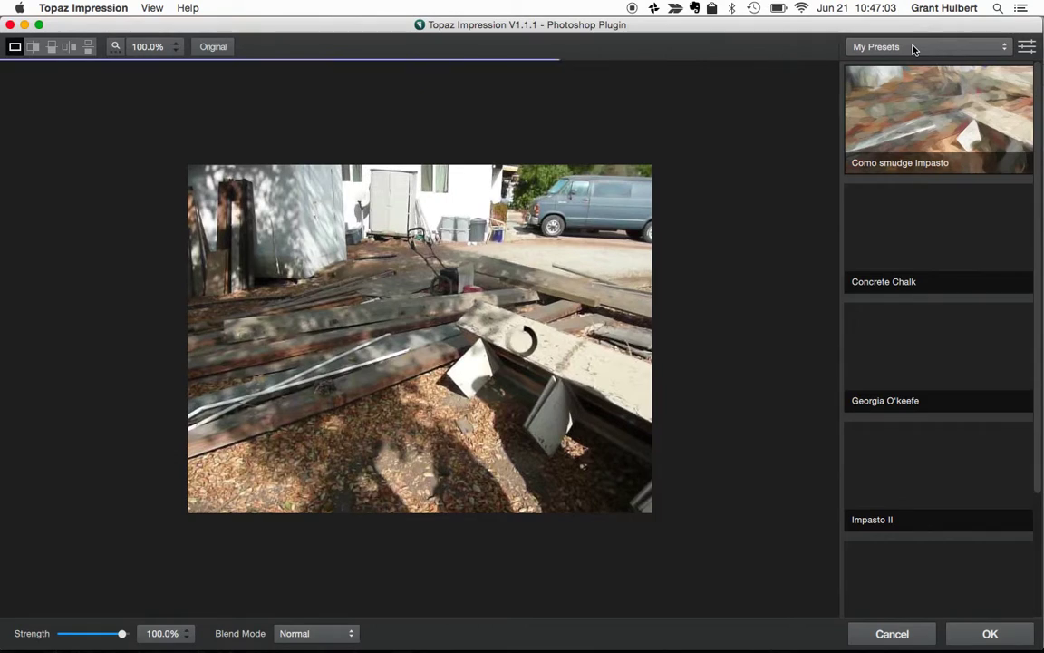
left_click(888, 354)
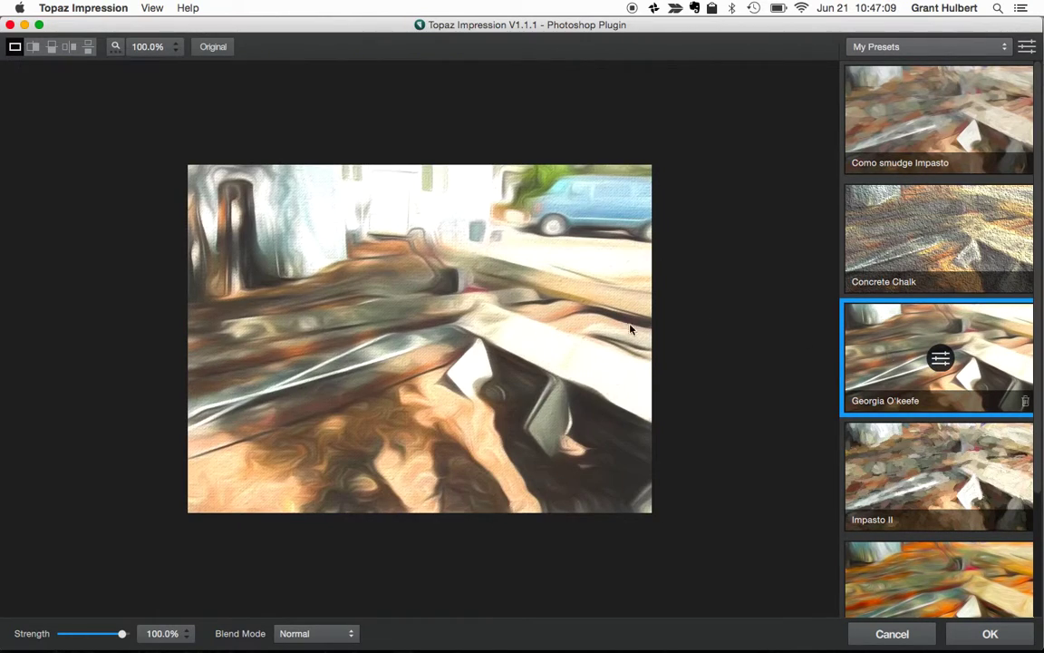
Enlarge the preview to 141.4% and compare the Georgia O'keefe version of the yard photo with the original.
key("super+equal")
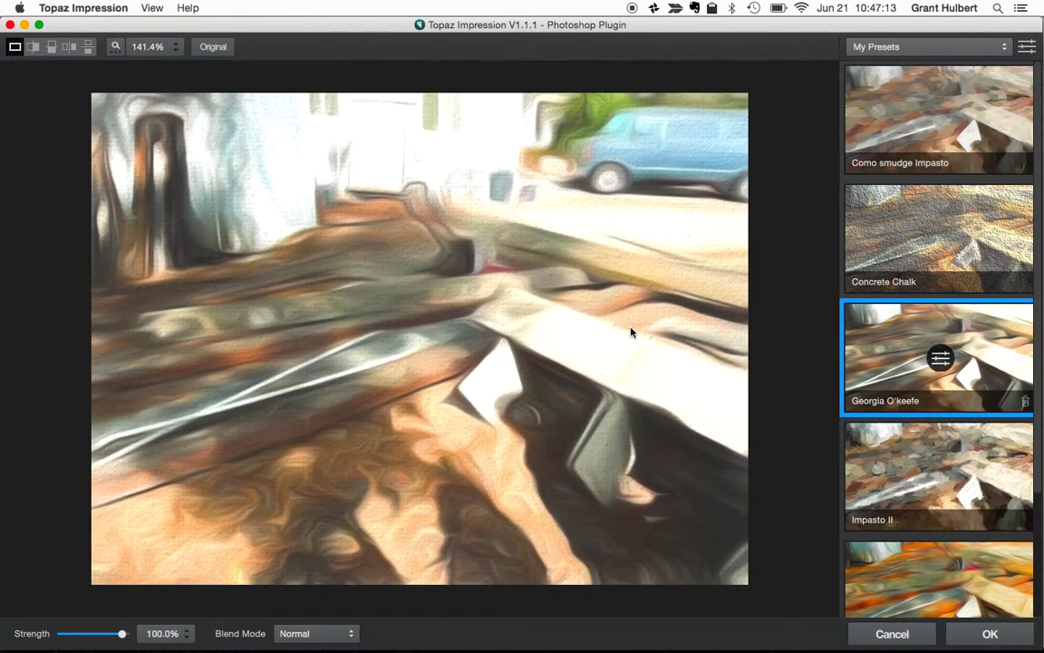
left_click(433, 330)
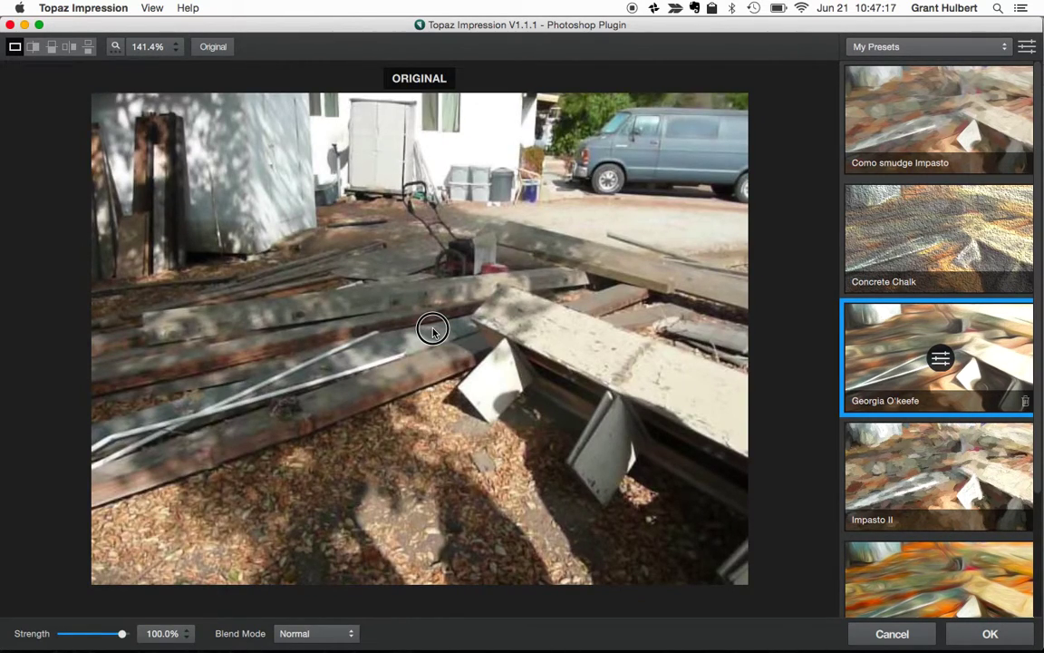
left_click(433, 329)
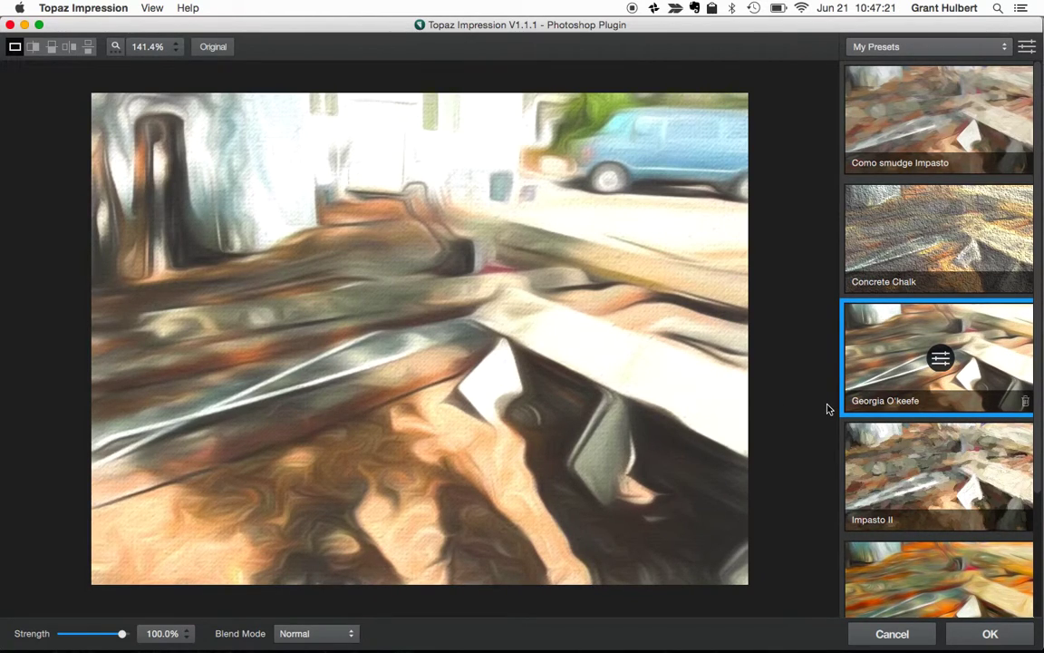
Try the Impasto II and Liquid Lines presets on the yard photo, settle on Swirly and compare it with the original.
left_click(892, 456)
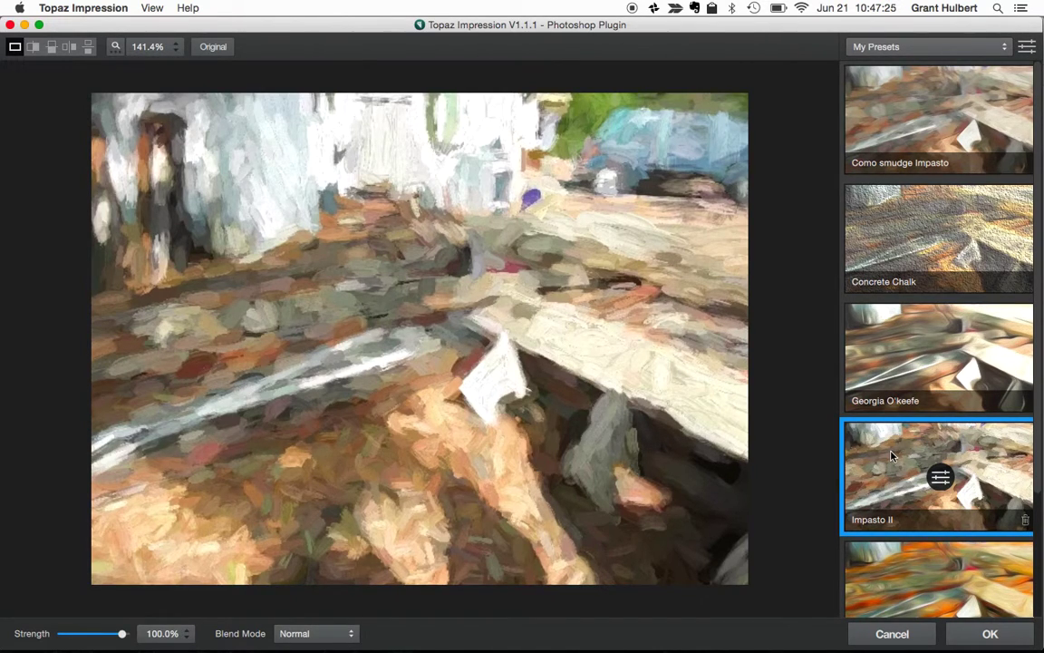
left_click(904, 582)
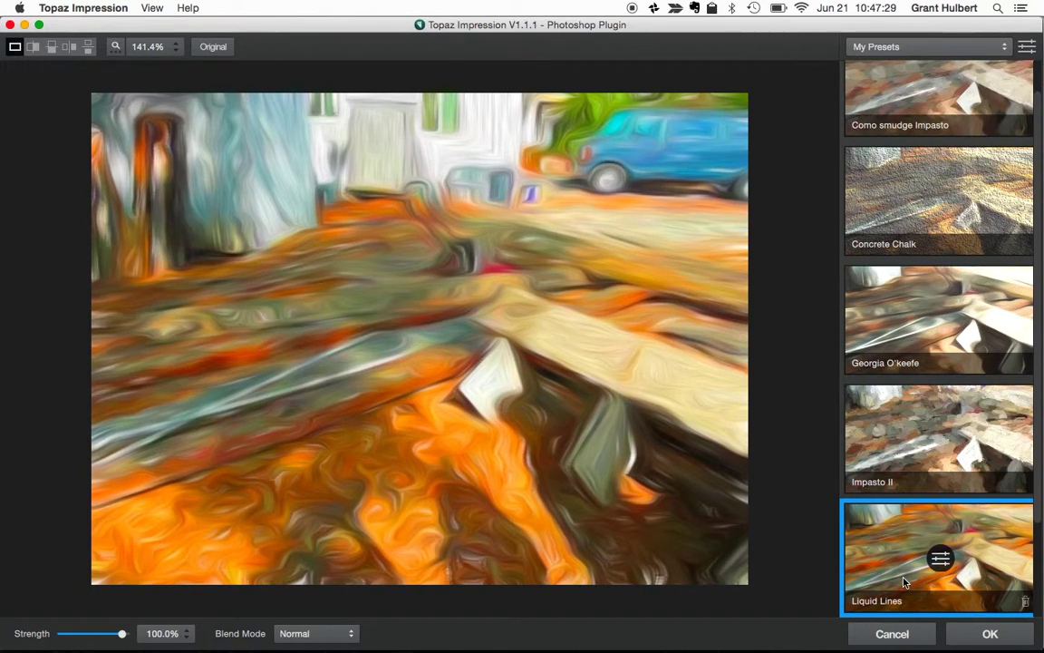
scroll(902, 553, "down", 2)
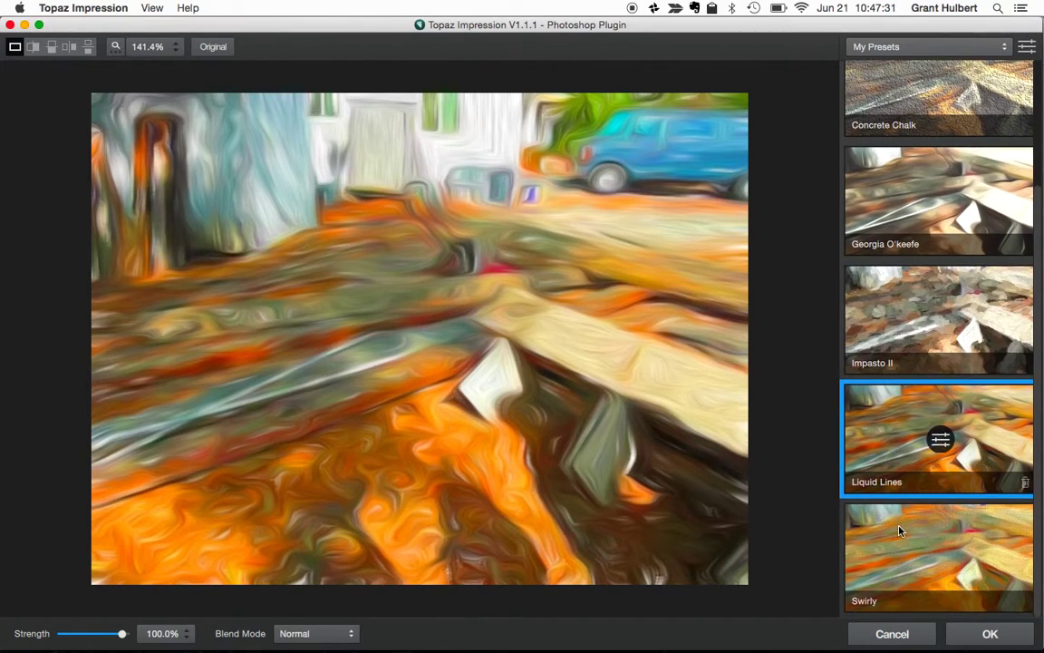
left_click(886, 542)
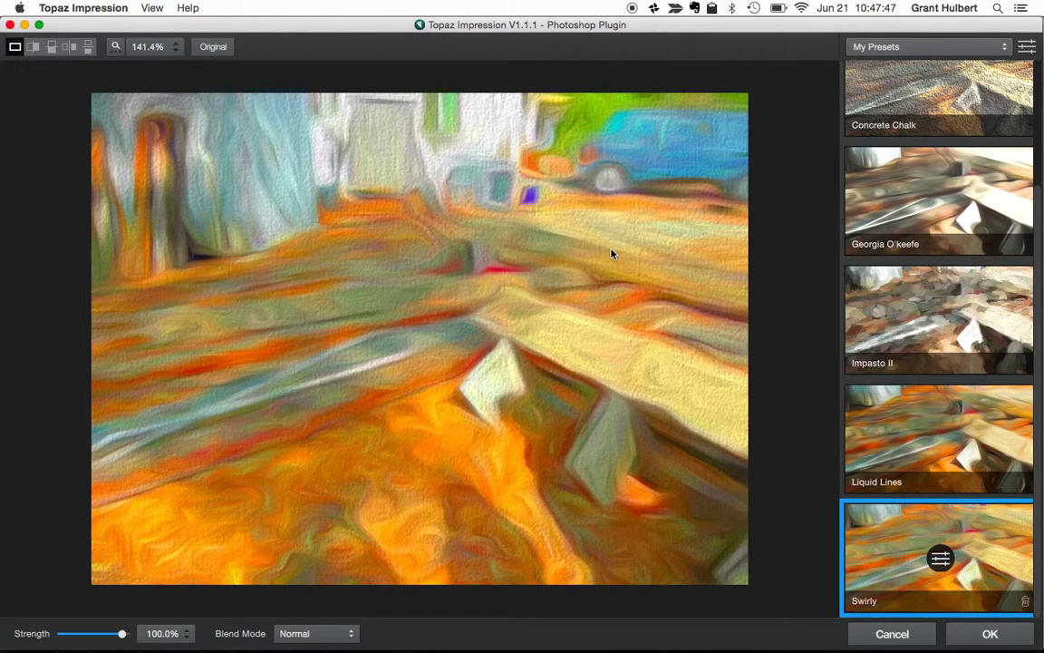
left_click(298, 306)
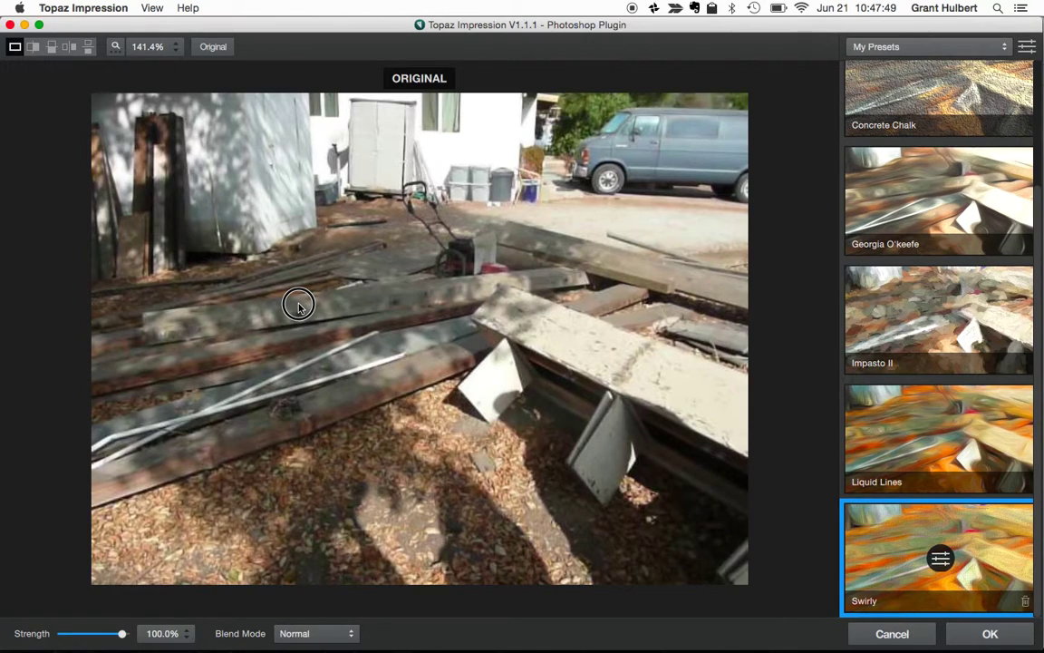